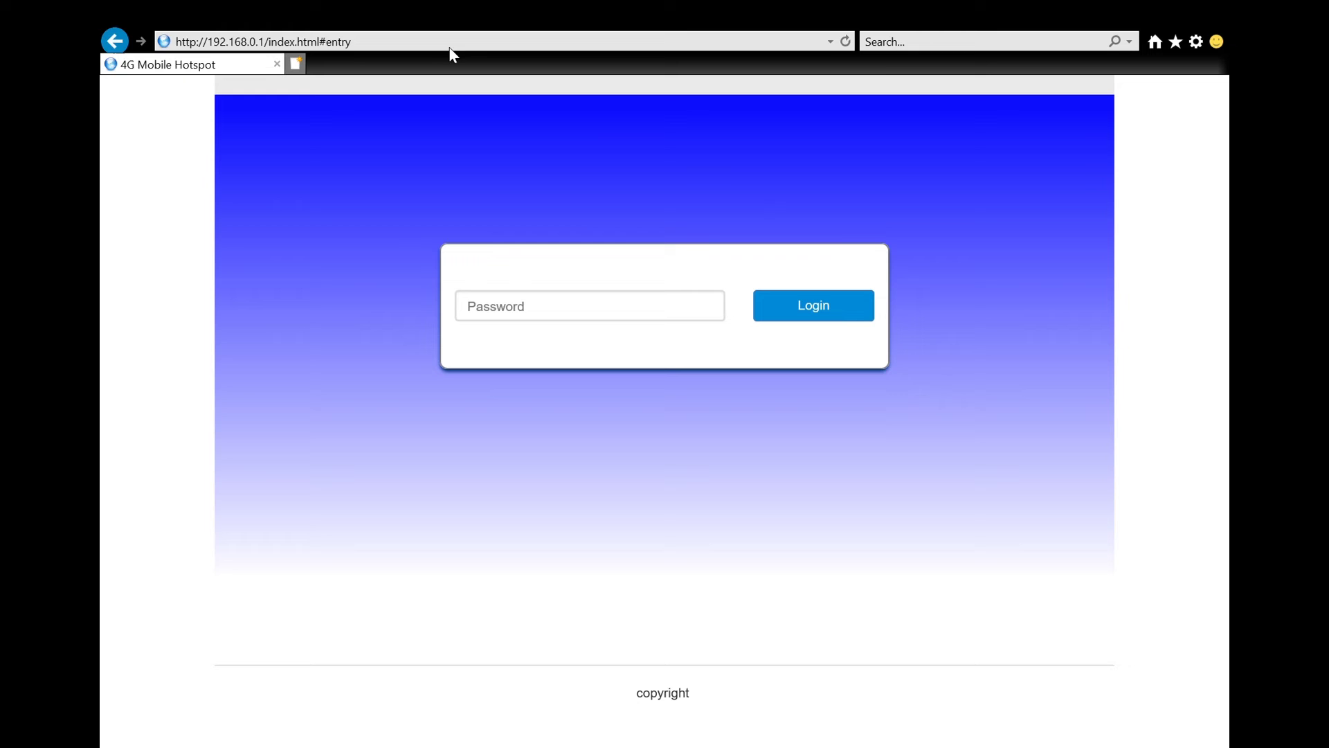
Select the index.html#entry page address, then reload the router page and log in with the password.
click(340, 42)
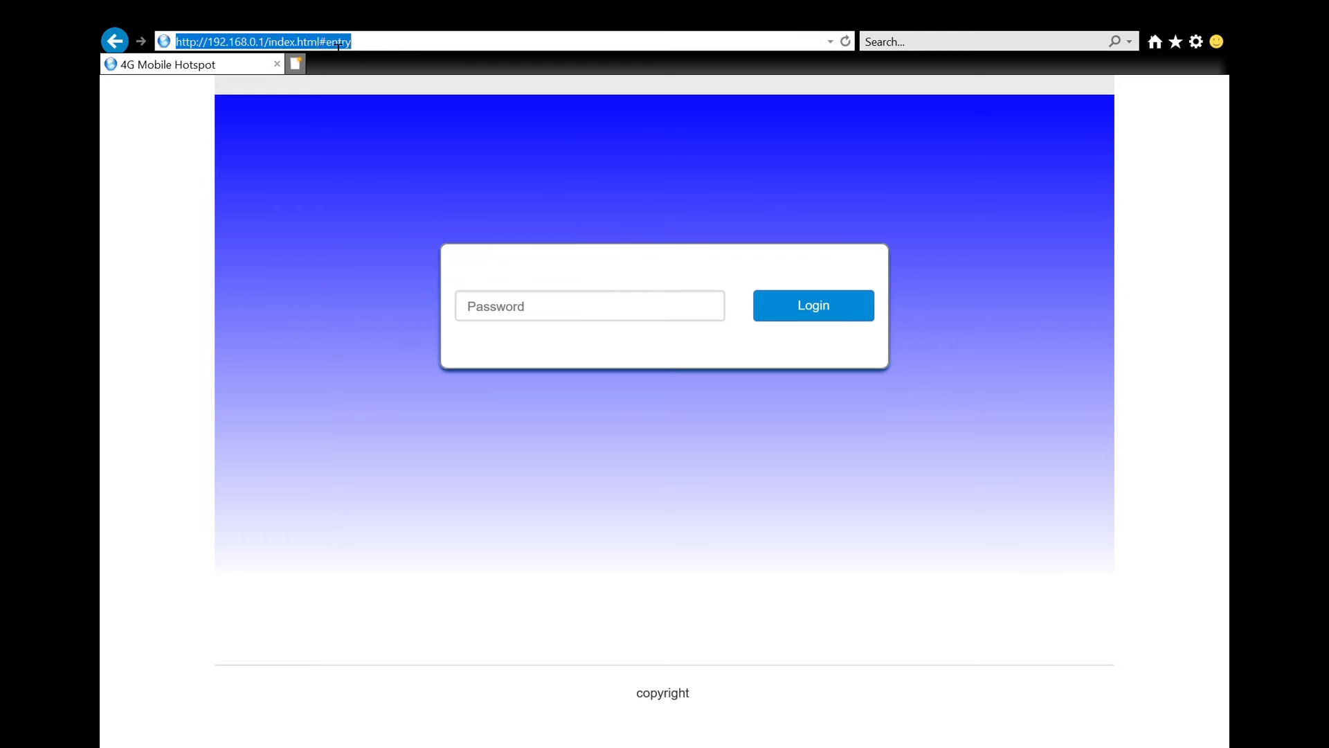
click(272, 42)
double_click(283, 41)
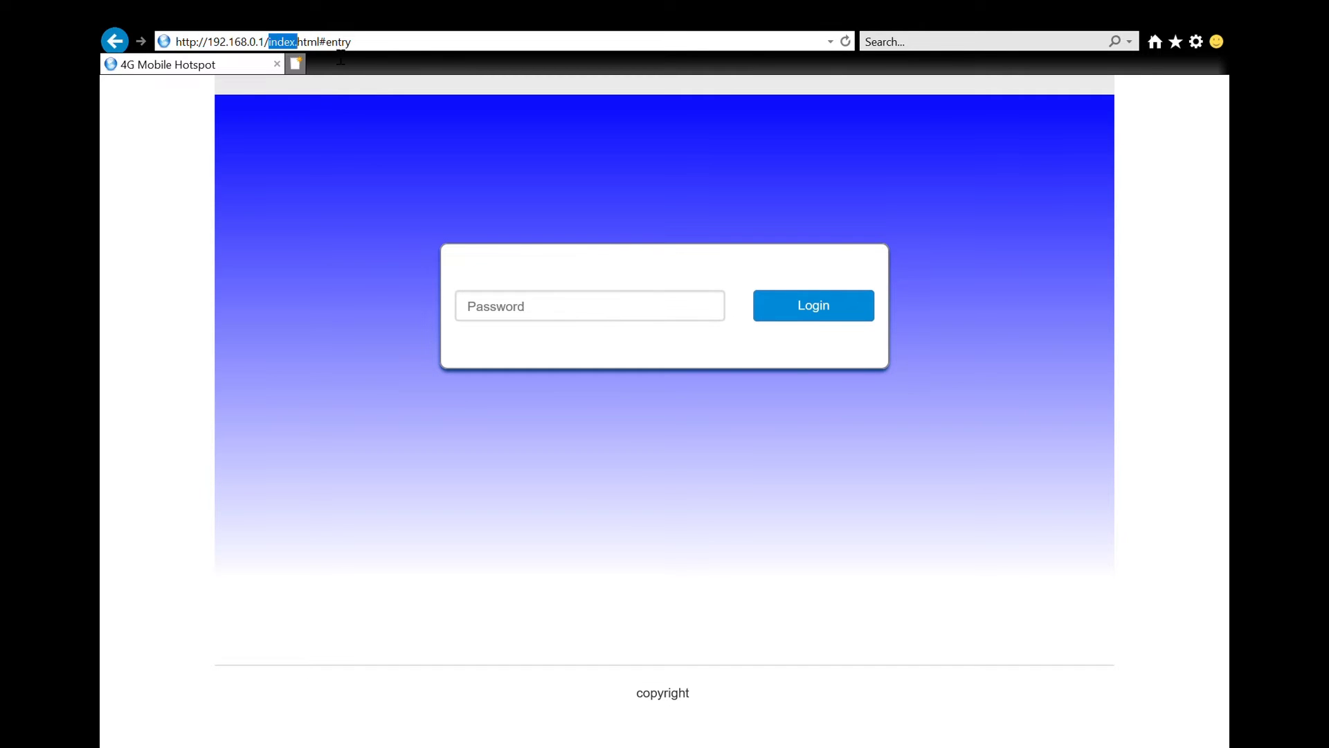
drag(272, 42, 358, 42)
click(395, 46)
drag(411, 42, 165, 41)
click(407, 46)
drag(381, 42, 164, 41)
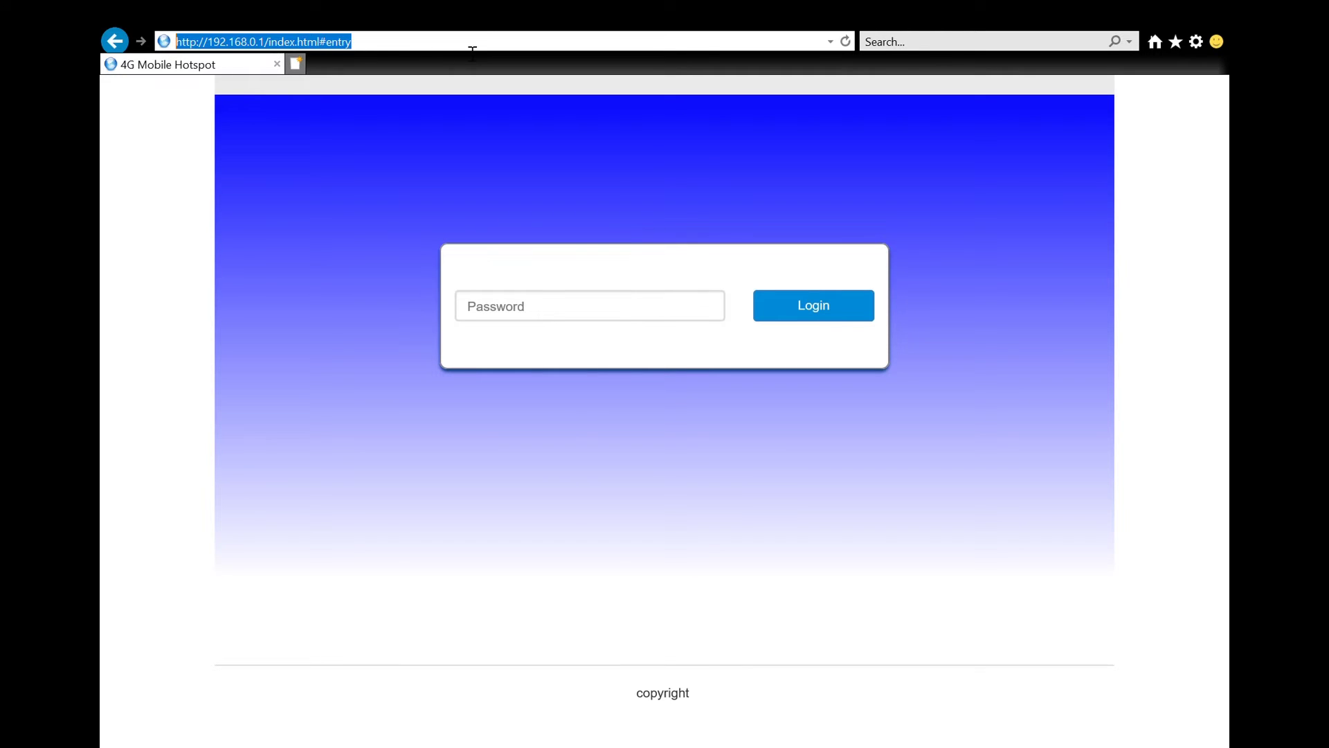
click(845, 42)
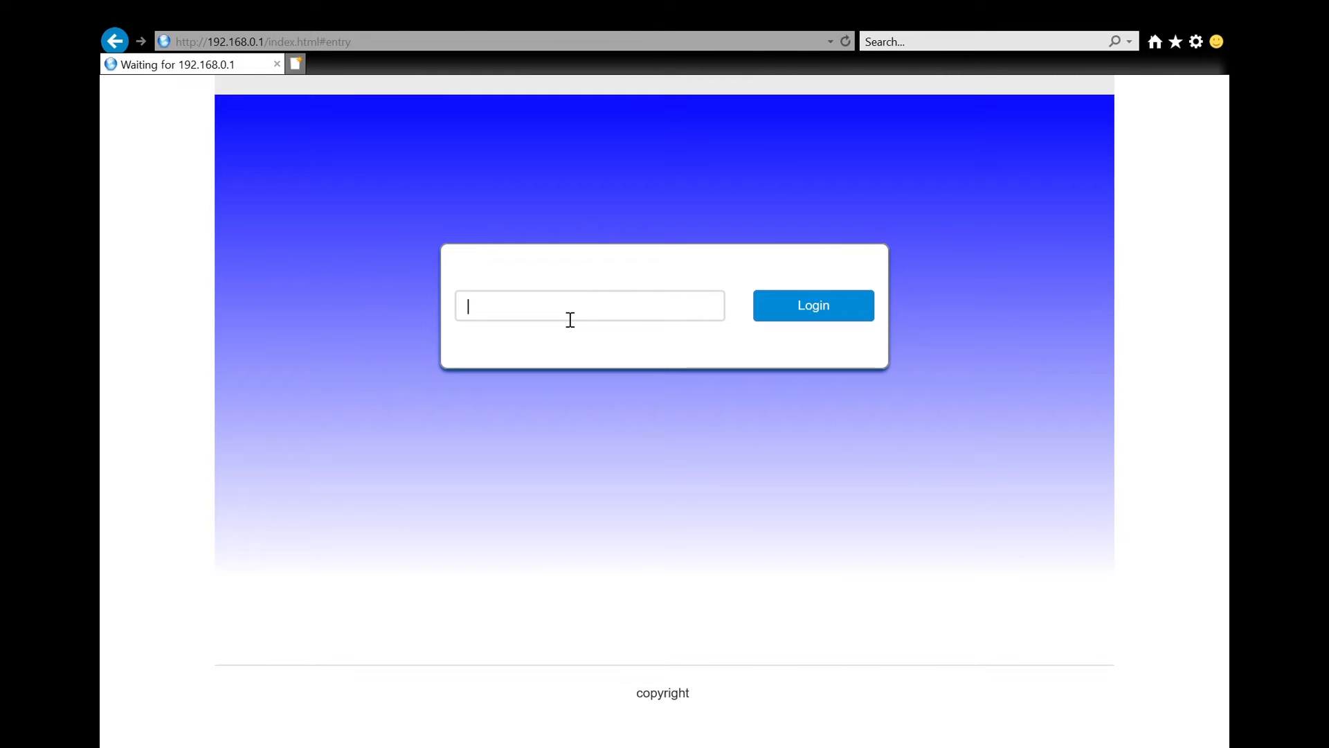
key(Return)
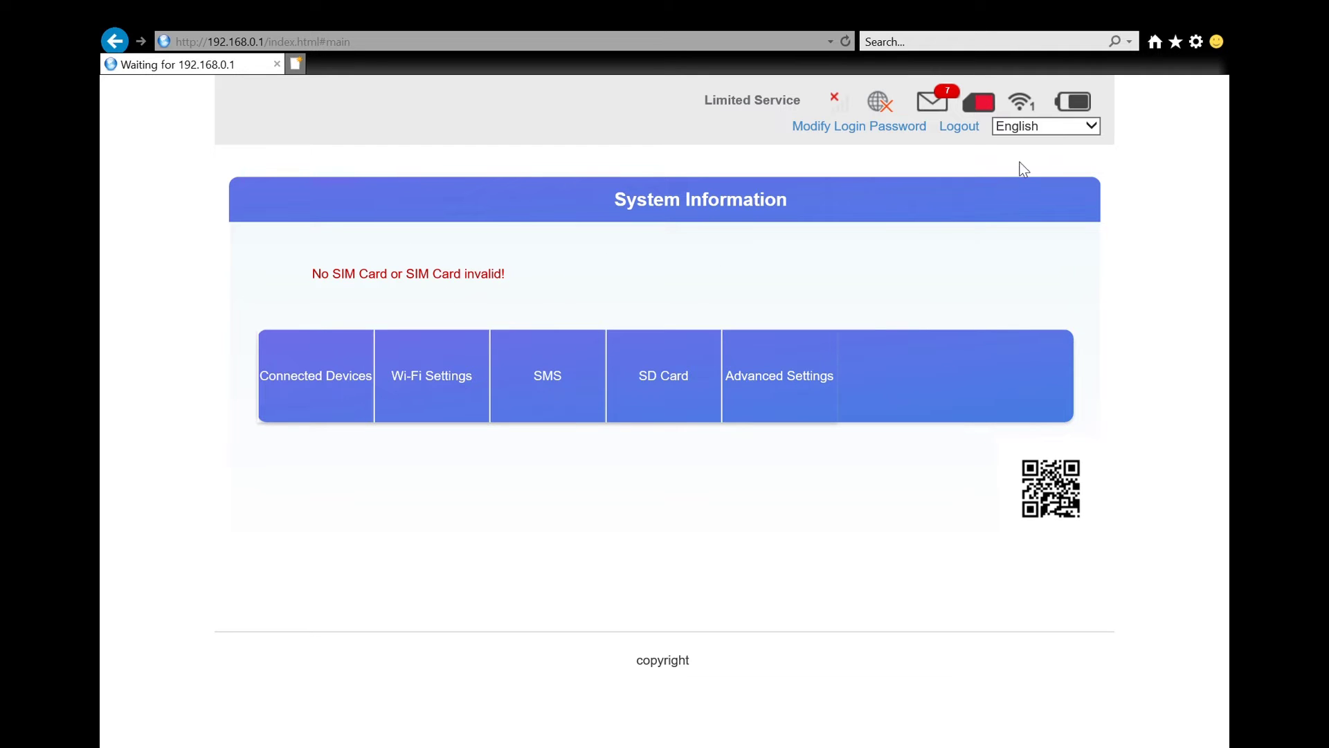
mouse_move(933, 101)
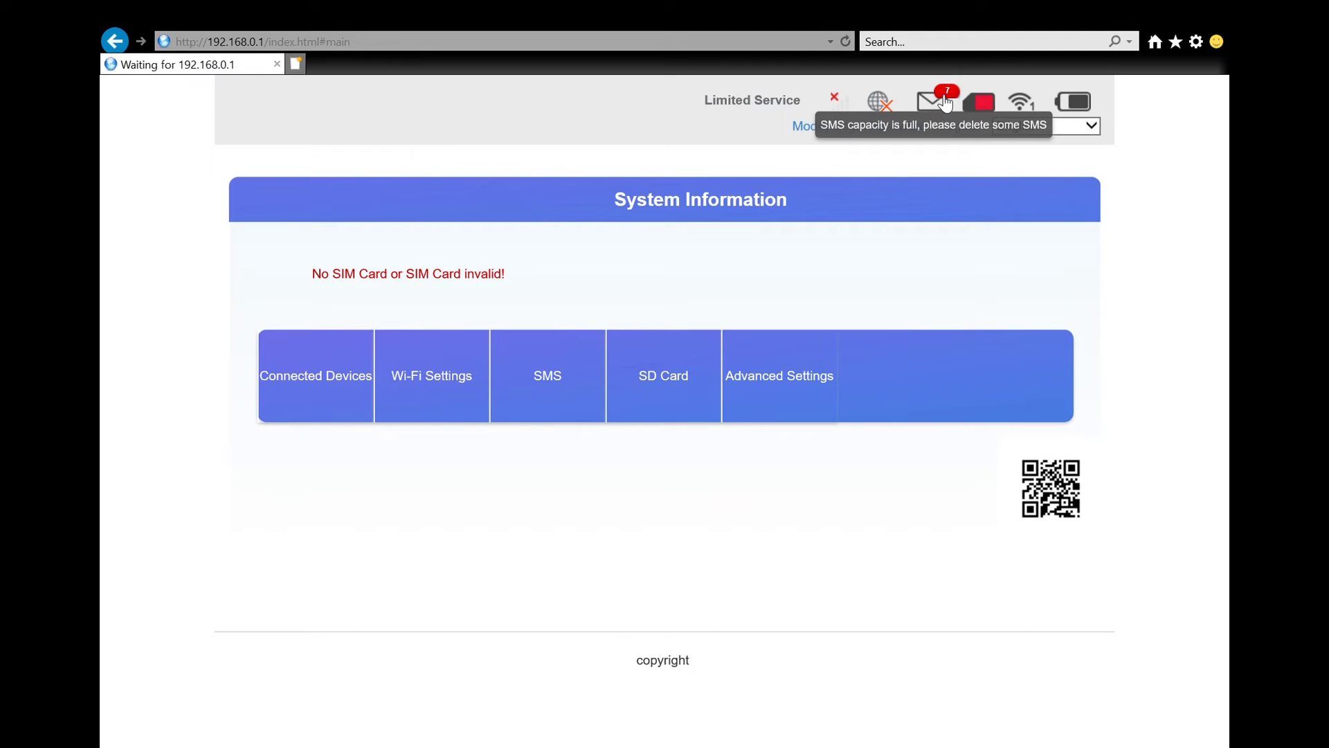
click(941, 107)
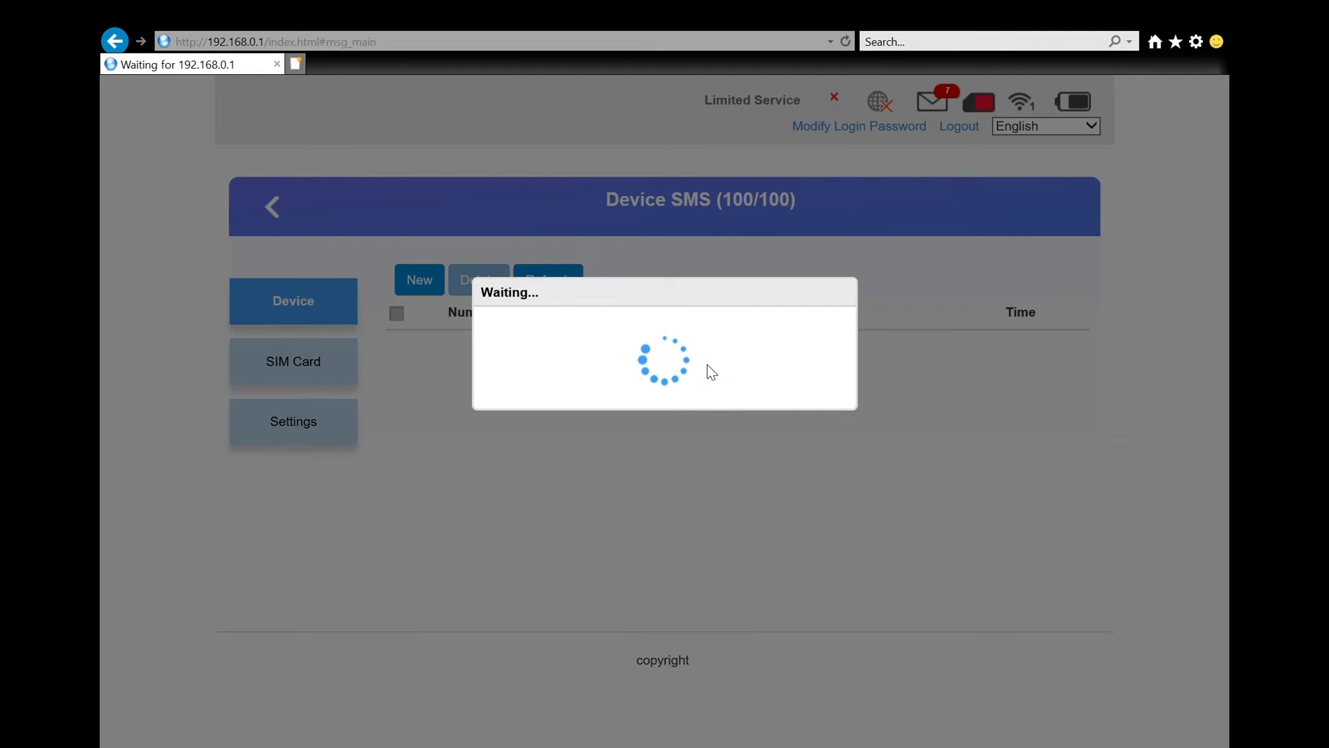
click(419, 44)
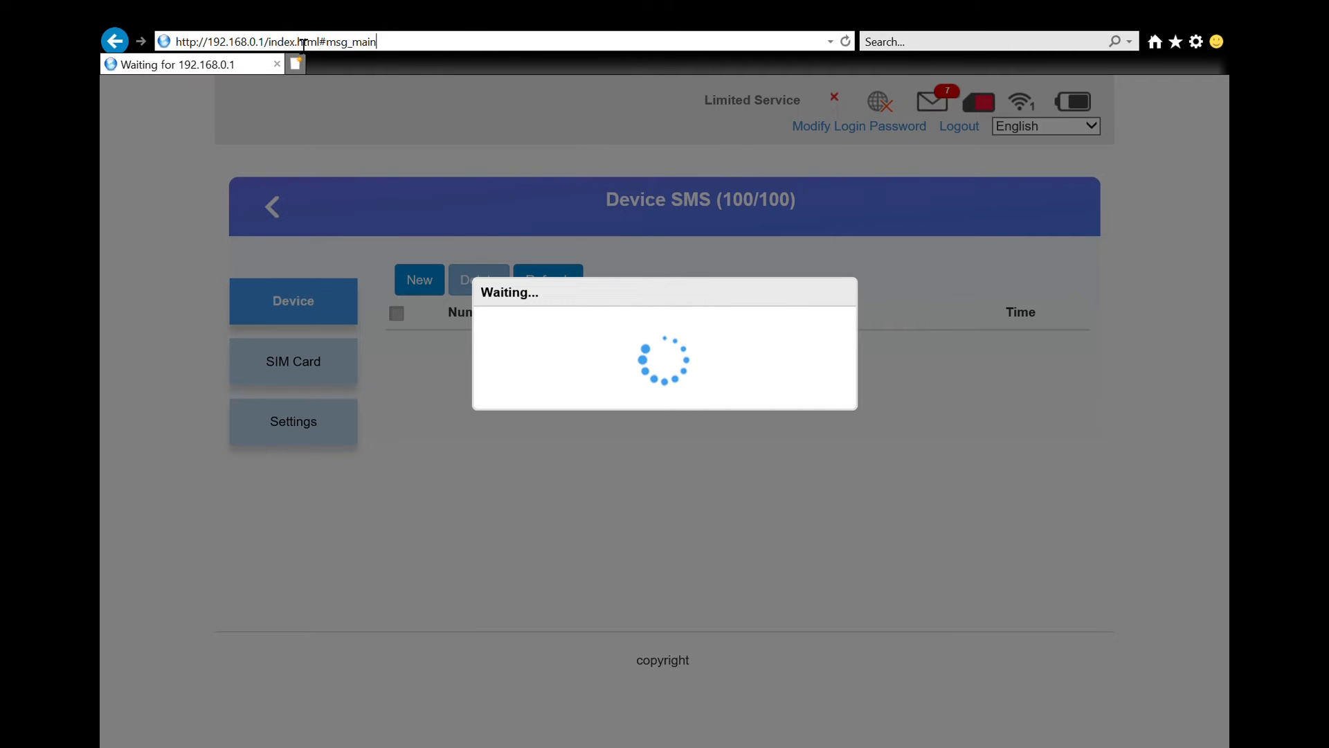
drag(266, 42, 379, 42)
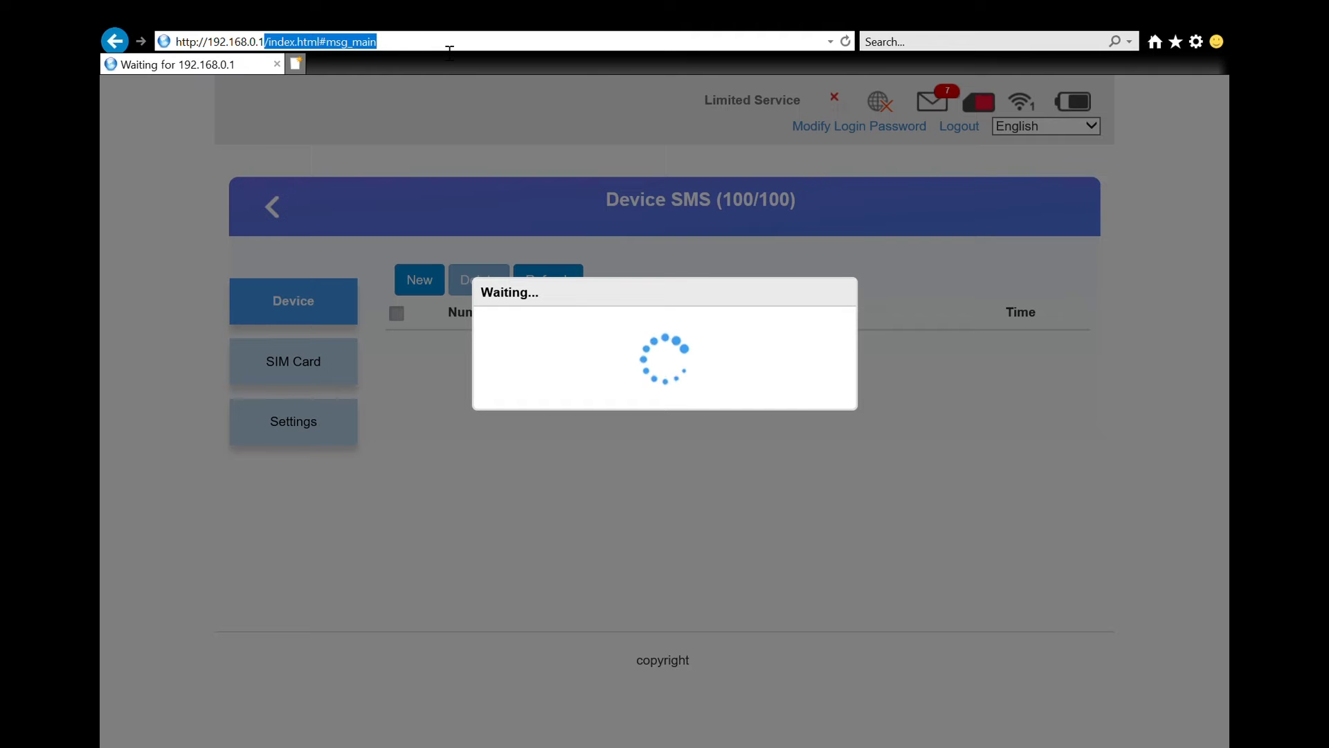
key(BackSpace)
key(Return)
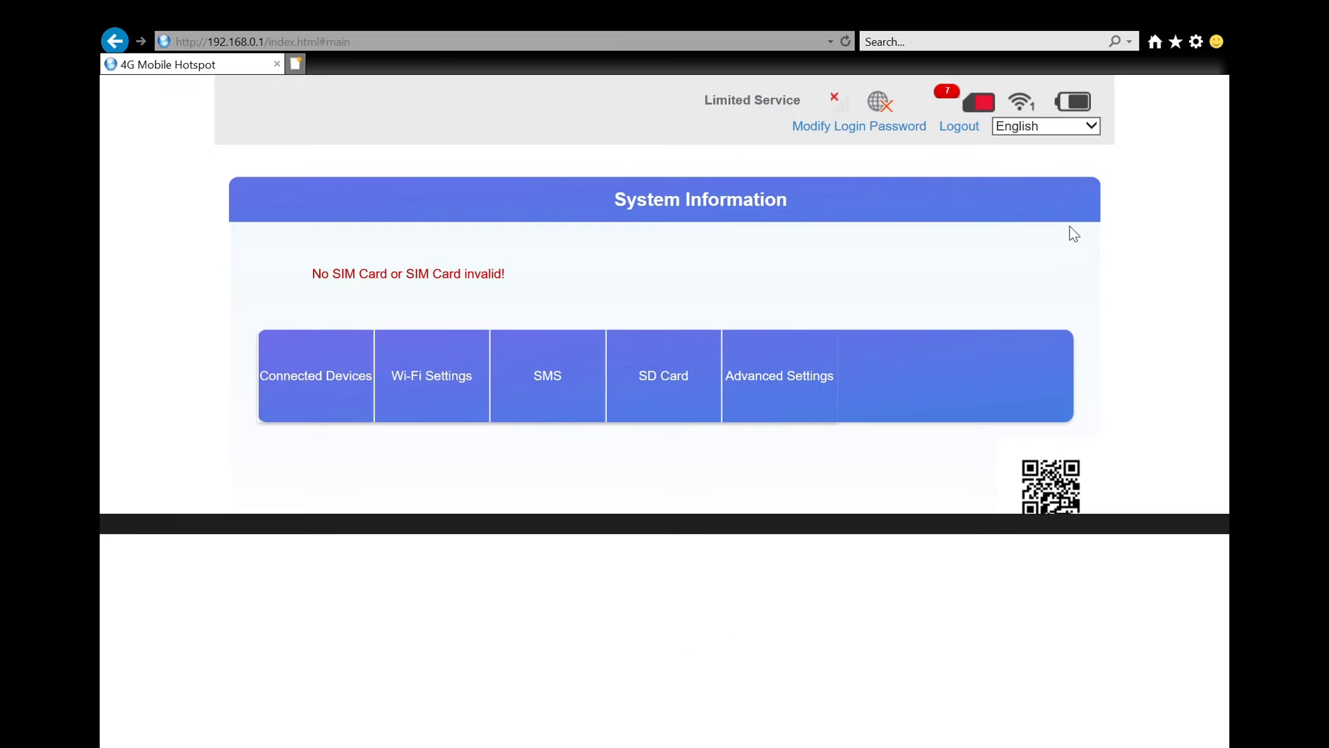
Change the Document mode in F12 Emulation settings from 11 (Default) to 8.
key(F12)
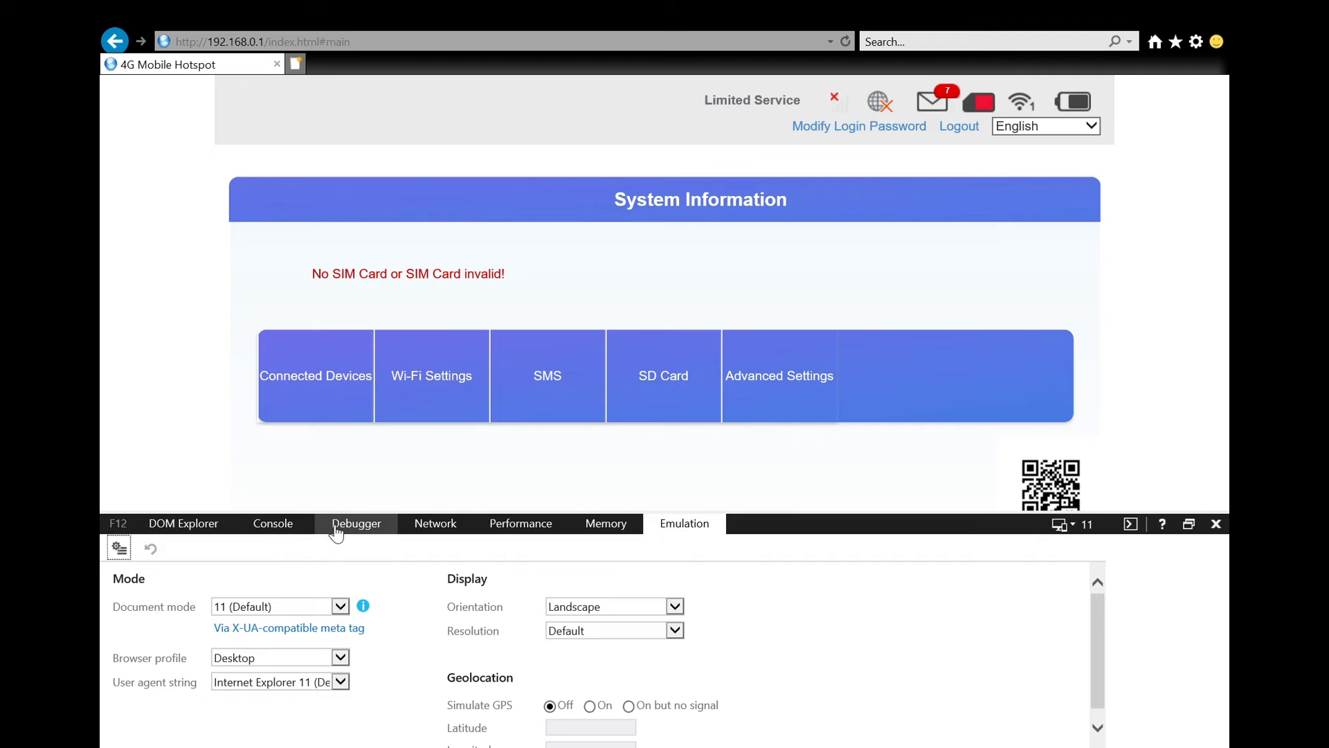
click(699, 530)
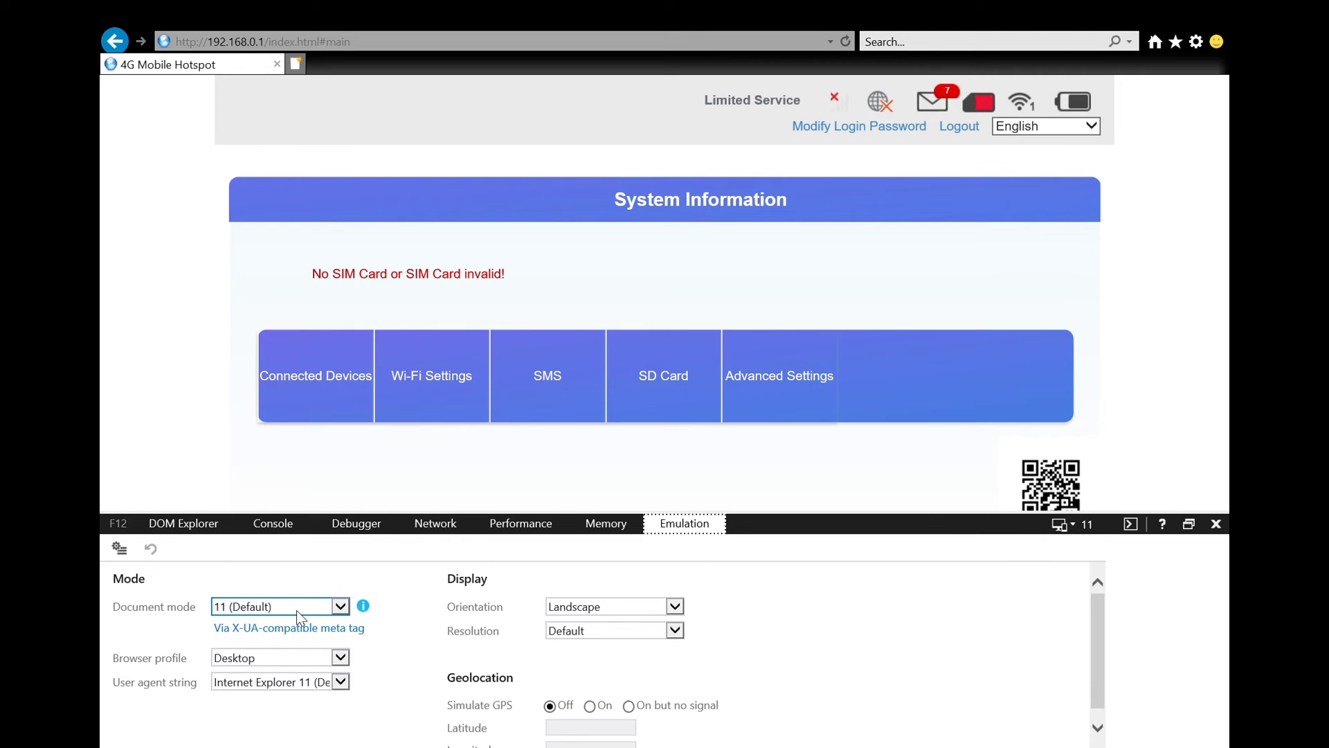
click(339, 607)
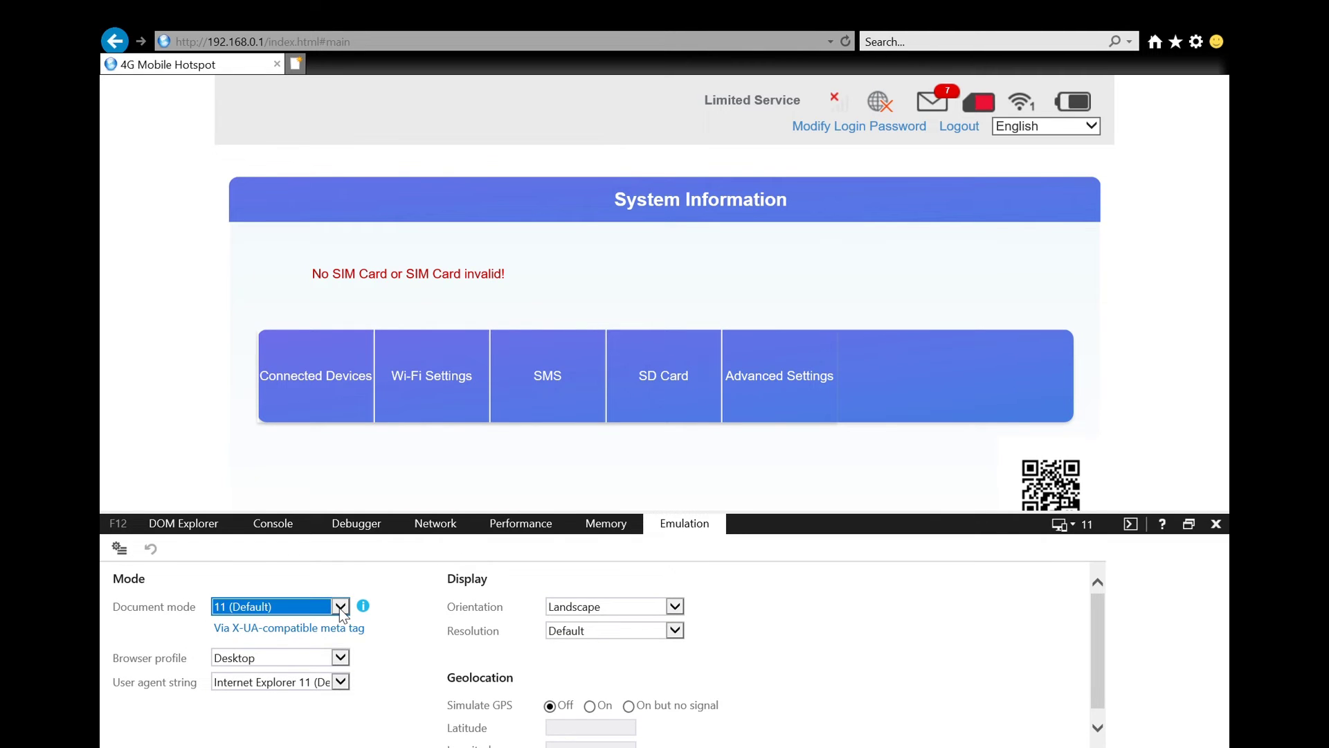
click(249, 655)
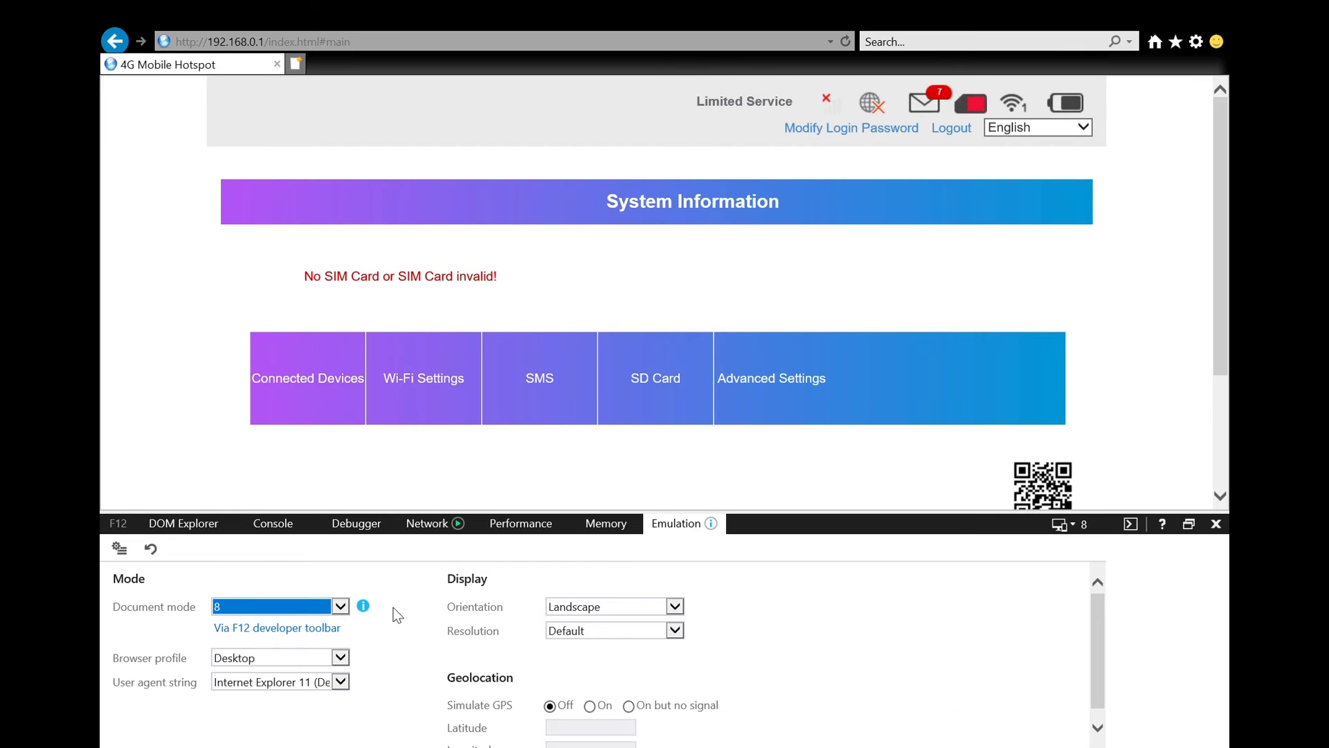
scroll(644, 379, down, 2)
scroll(670, 373, down, 1)
scroll(669, 373, down, 1)
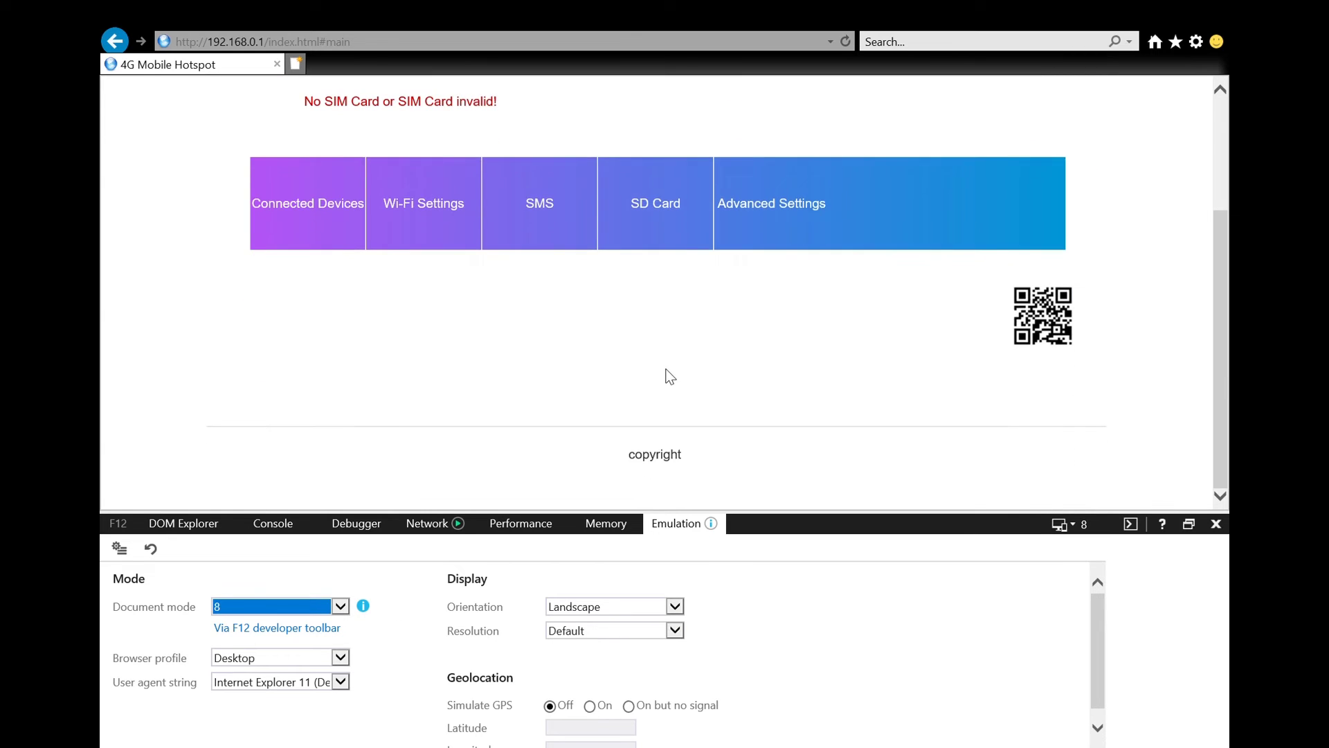
scroll(668, 373, up, 3)
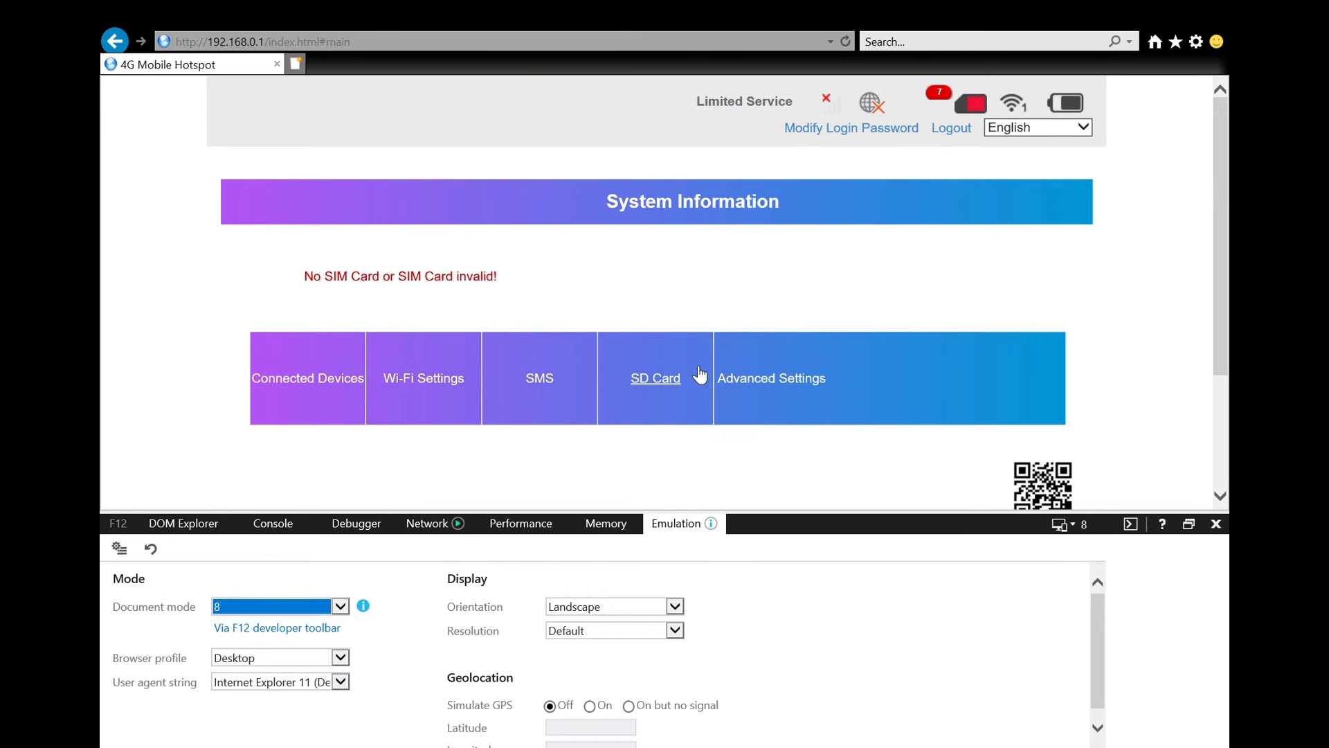
scroll(696, 375, down, 1)
scroll(695, 379, up, 1)
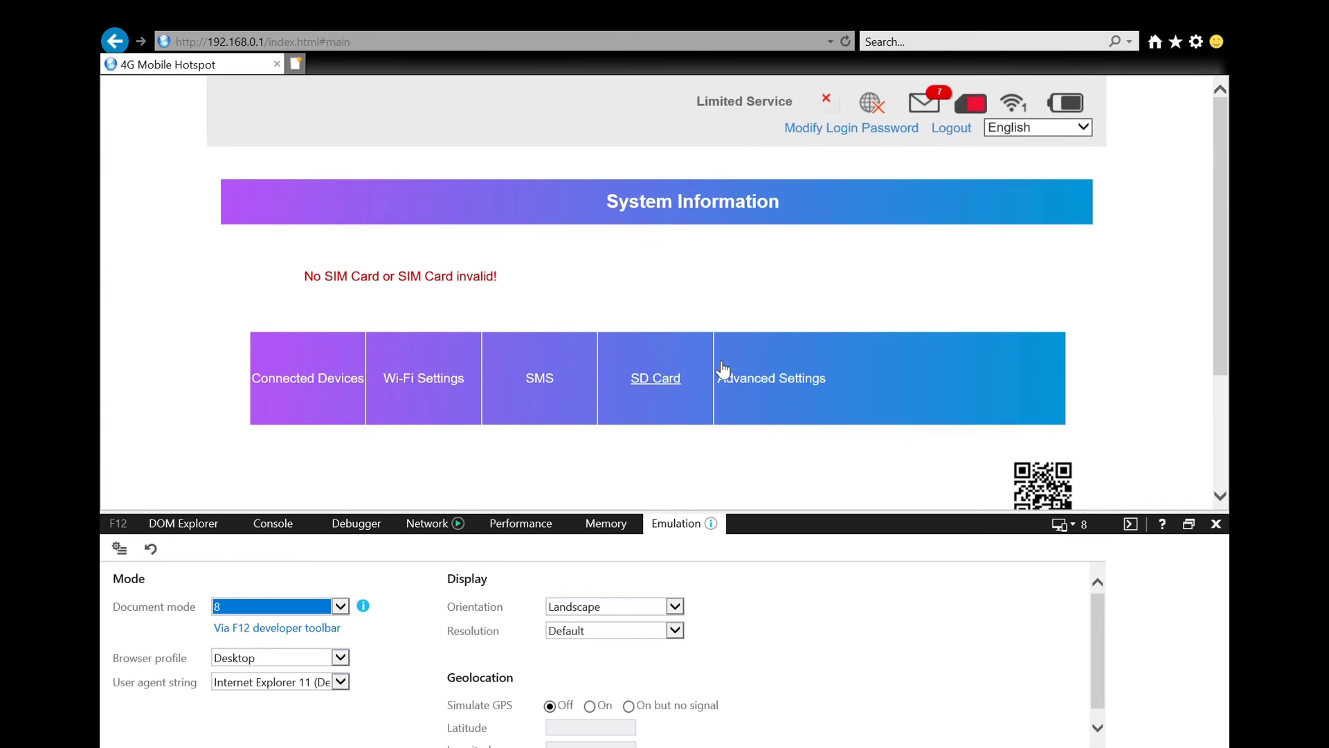
click(928, 103)
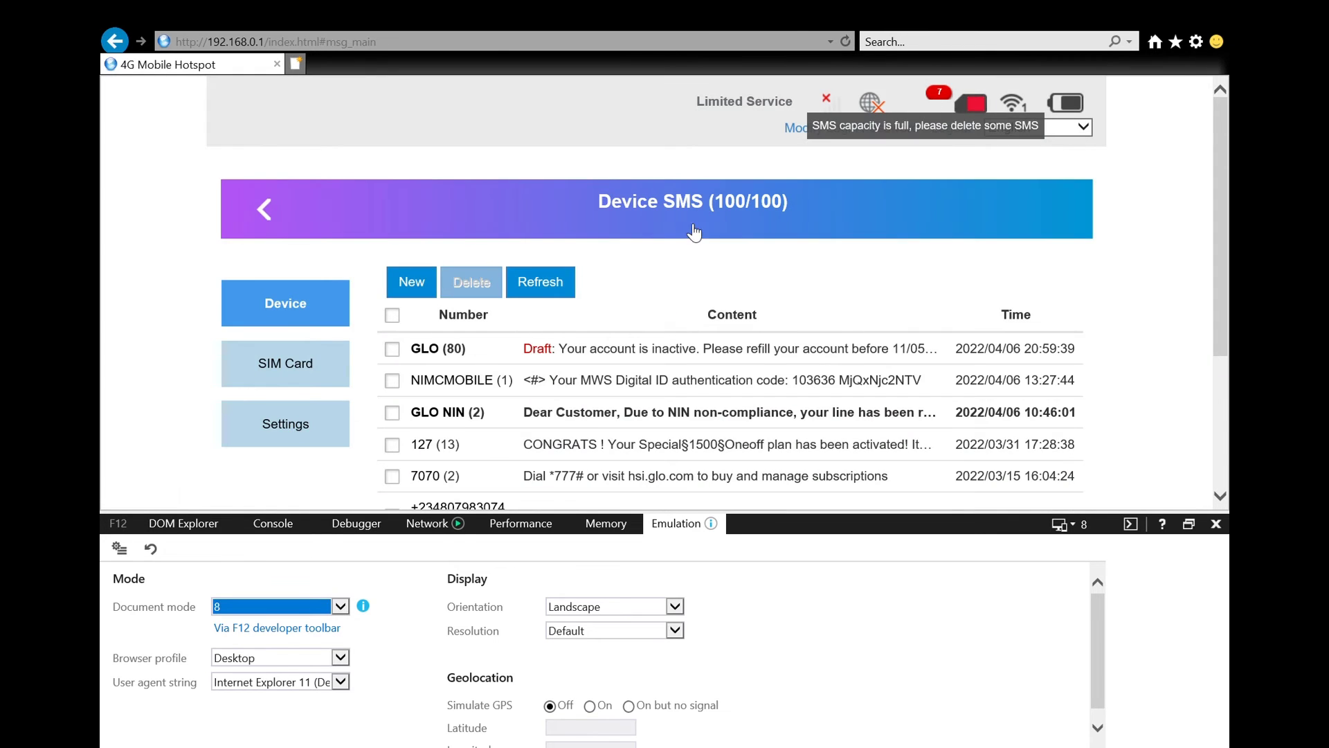
scroll(655, 312, down, 3)
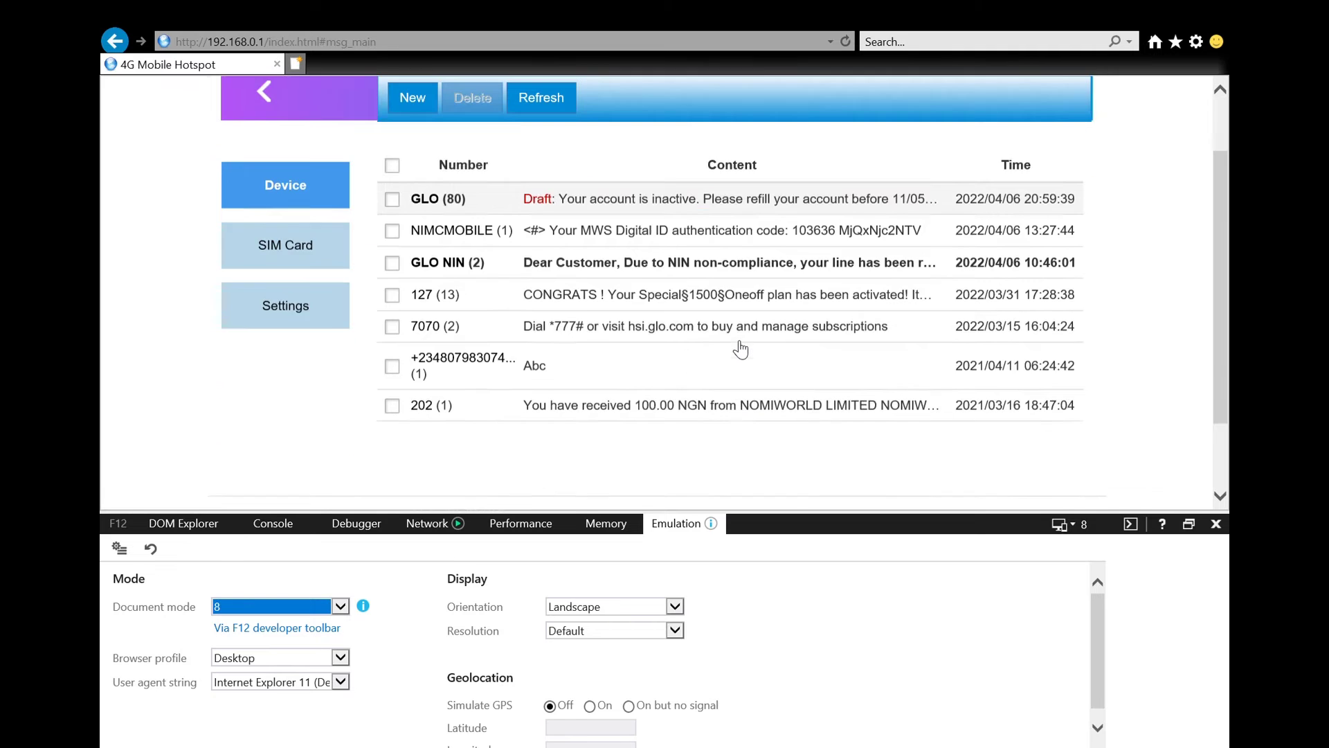
scroll(727, 344, down, 2)
scroll(742, 349, up, 3)
scroll(741, 349, down, 3)
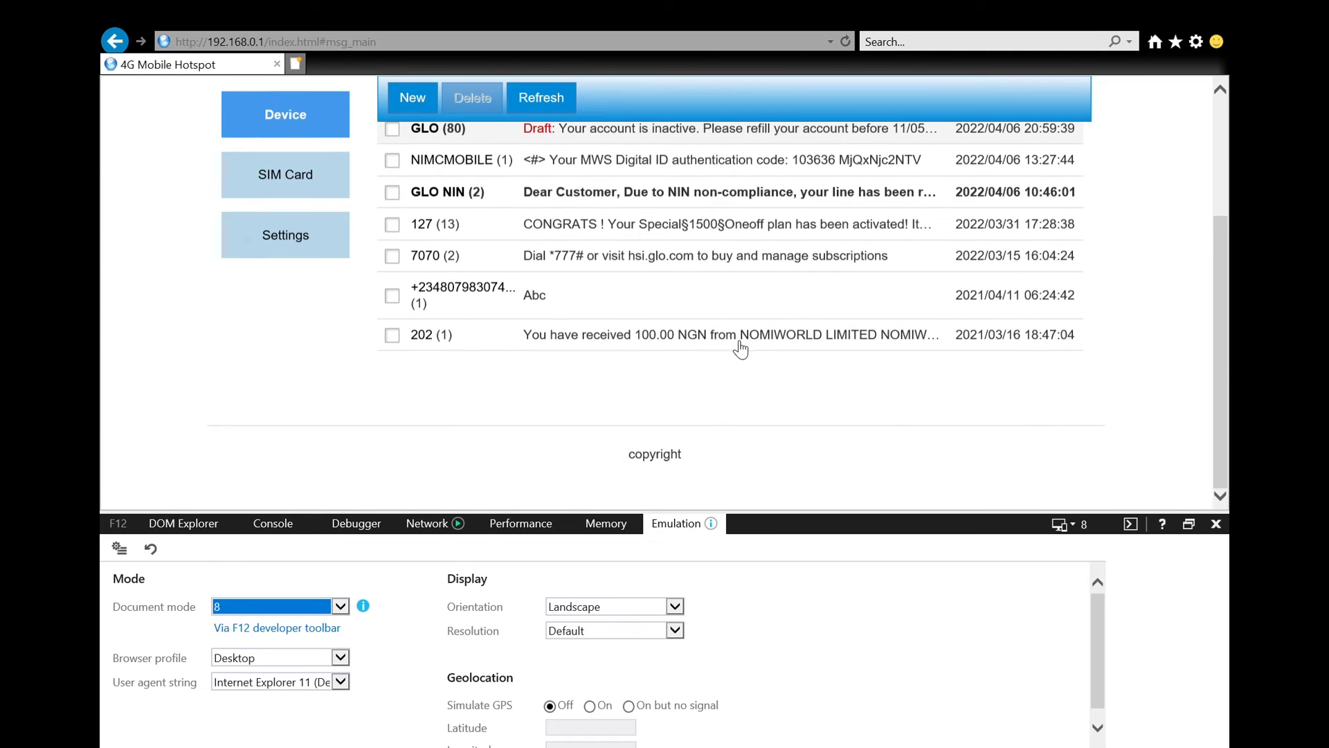
scroll(741, 349, up, 2)
scroll(741, 349, up, 3)
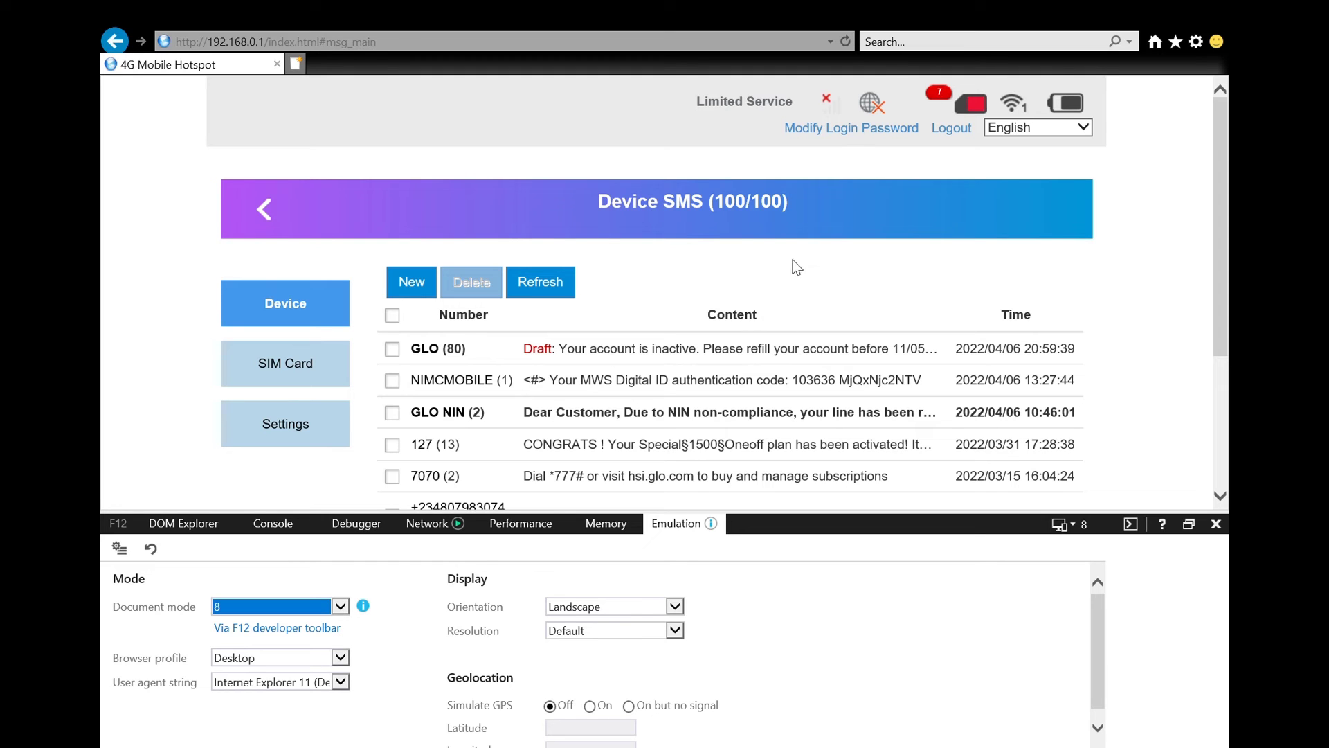
drag(590, 213, 788, 204)
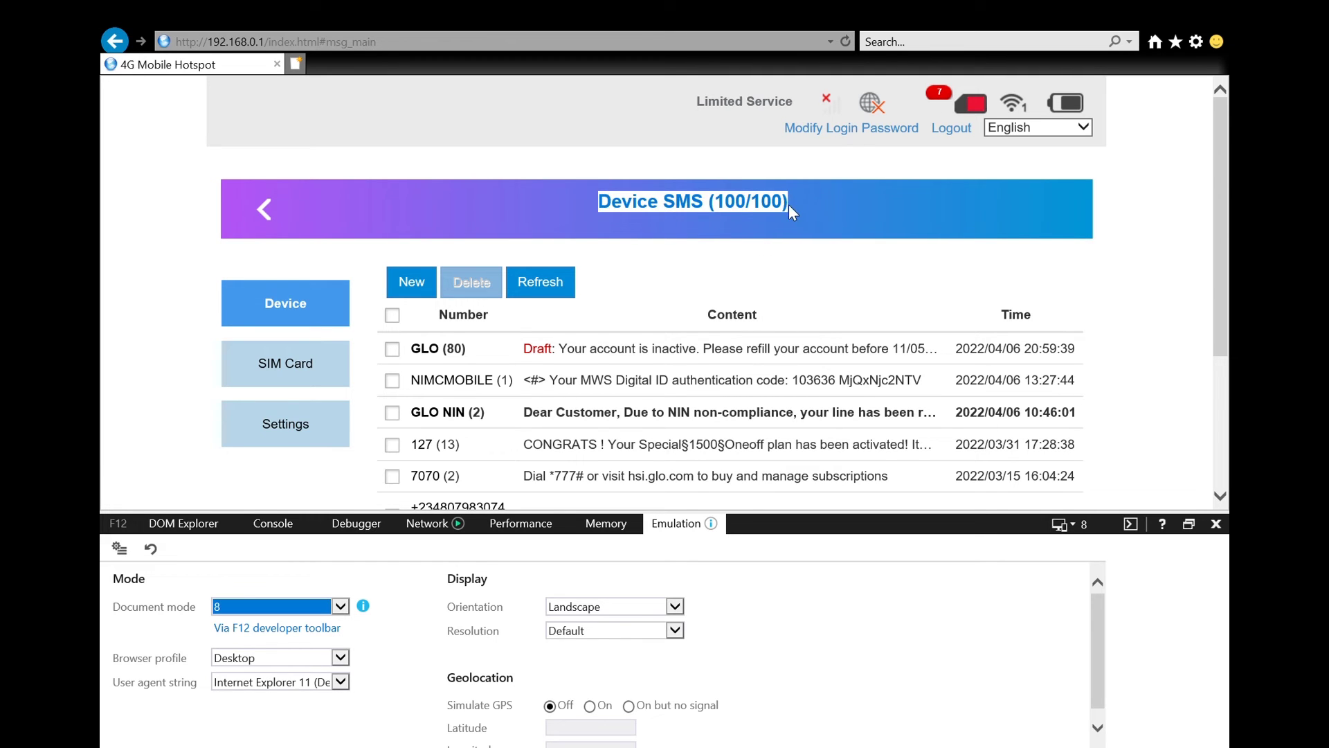
click(794, 205)
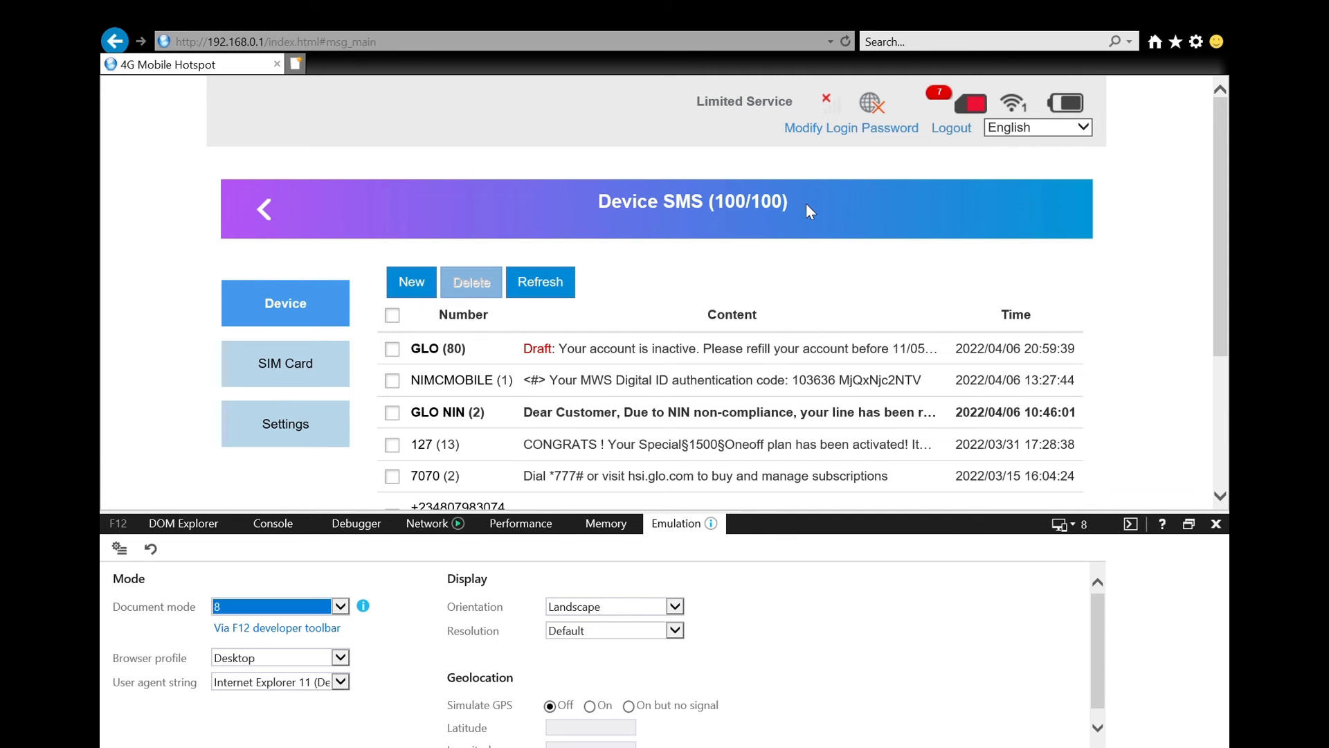
scroll(805, 203, down, 3)
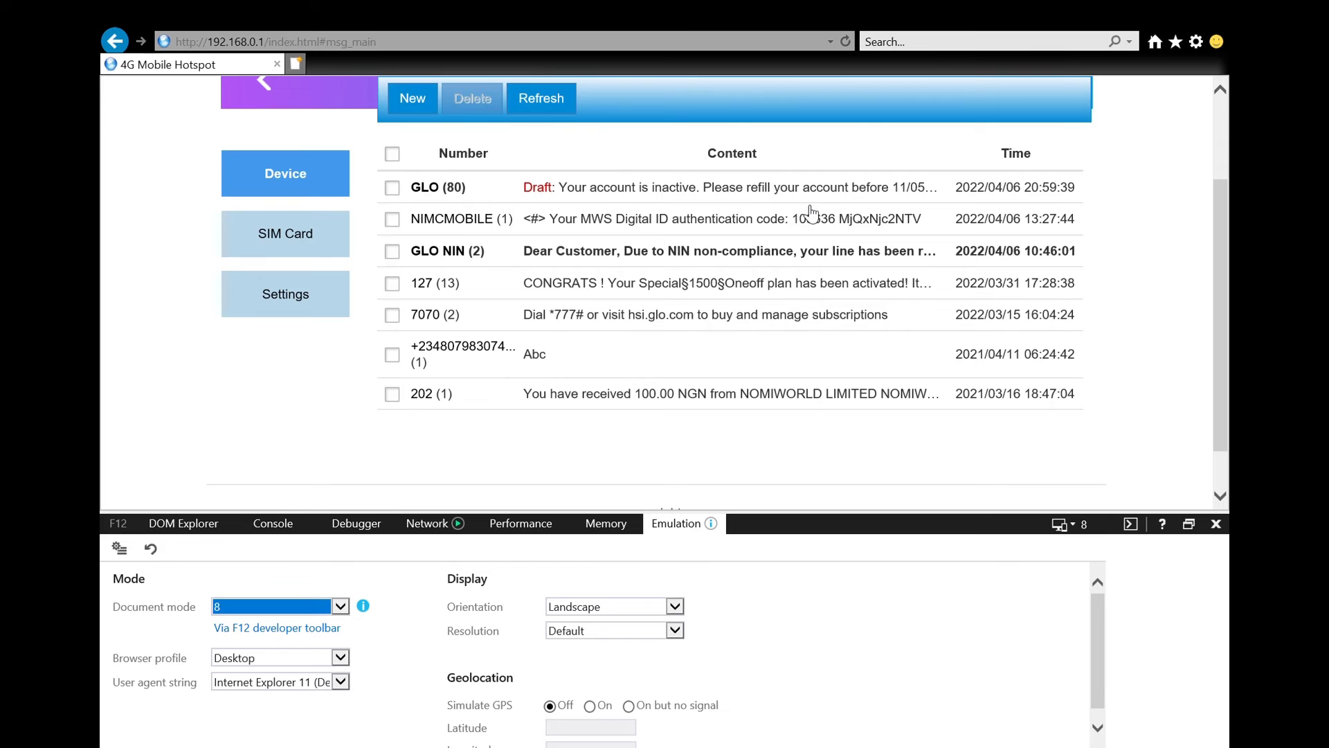
scroll(769, 246, up, 1)
scroll(770, 247, up, 1)
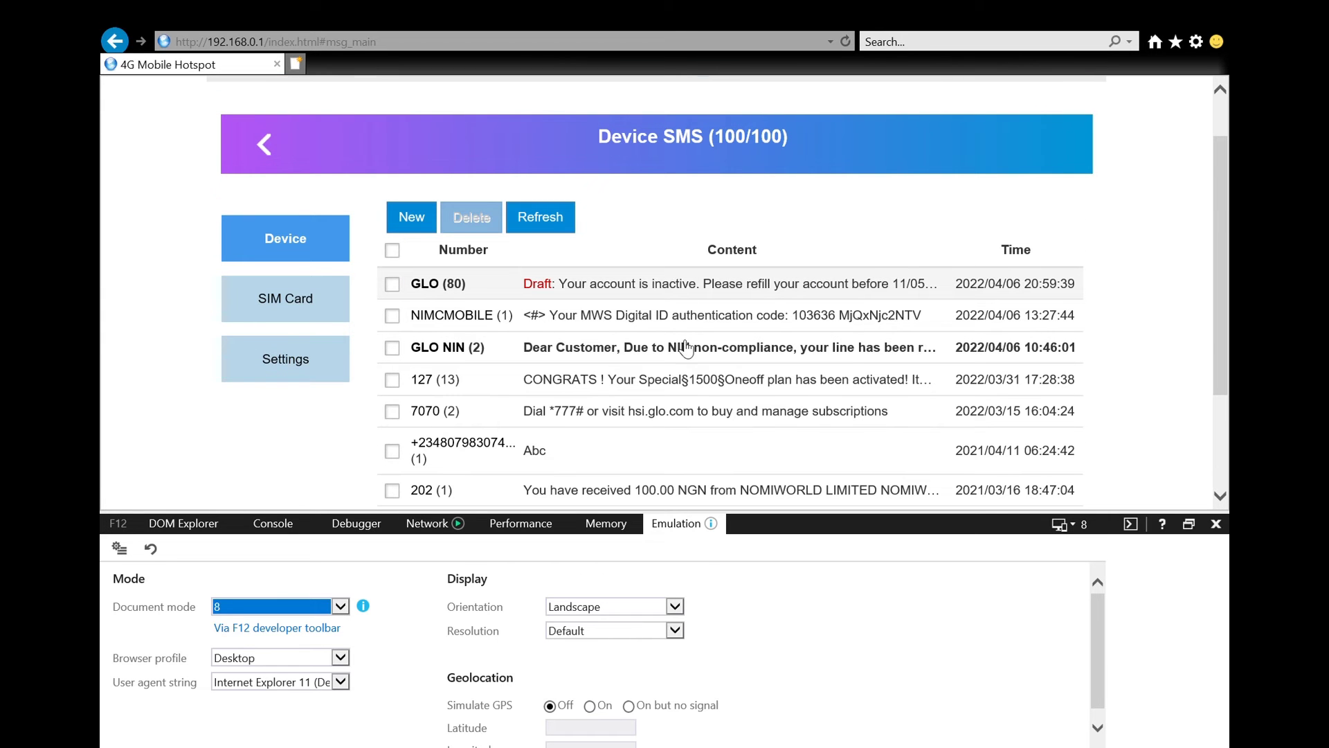
scroll(685, 343, down, 2)
scroll(436, 394, up, 2)
scroll(407, 406, down, 3)
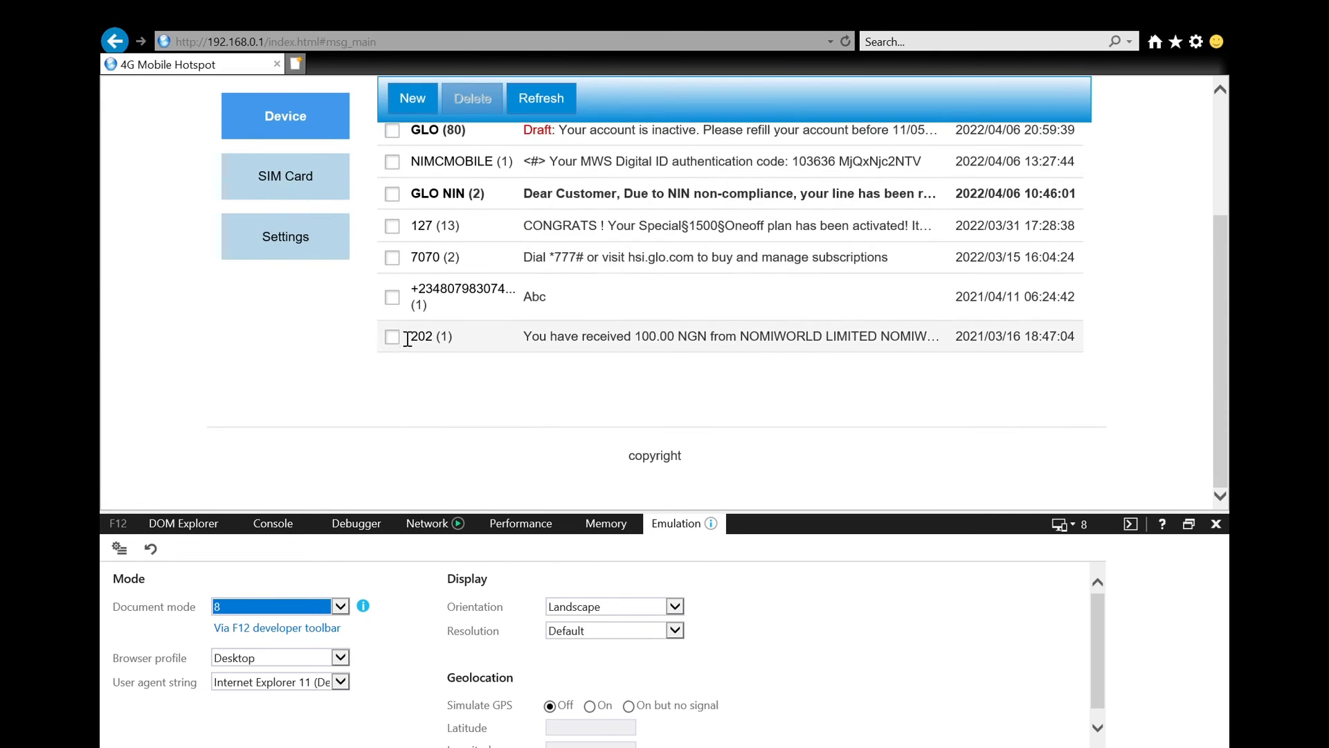
click(393, 299)
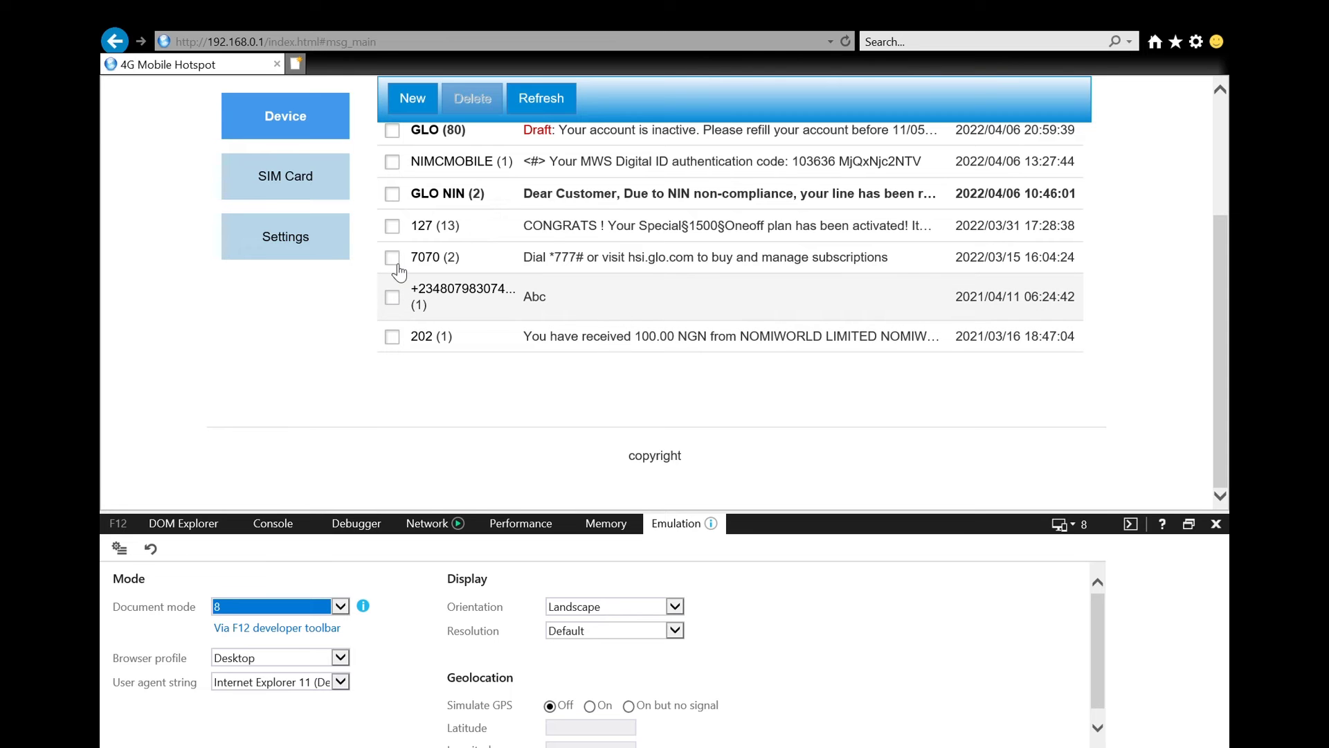
click(393, 258)
scroll(436, 260, up, 2)
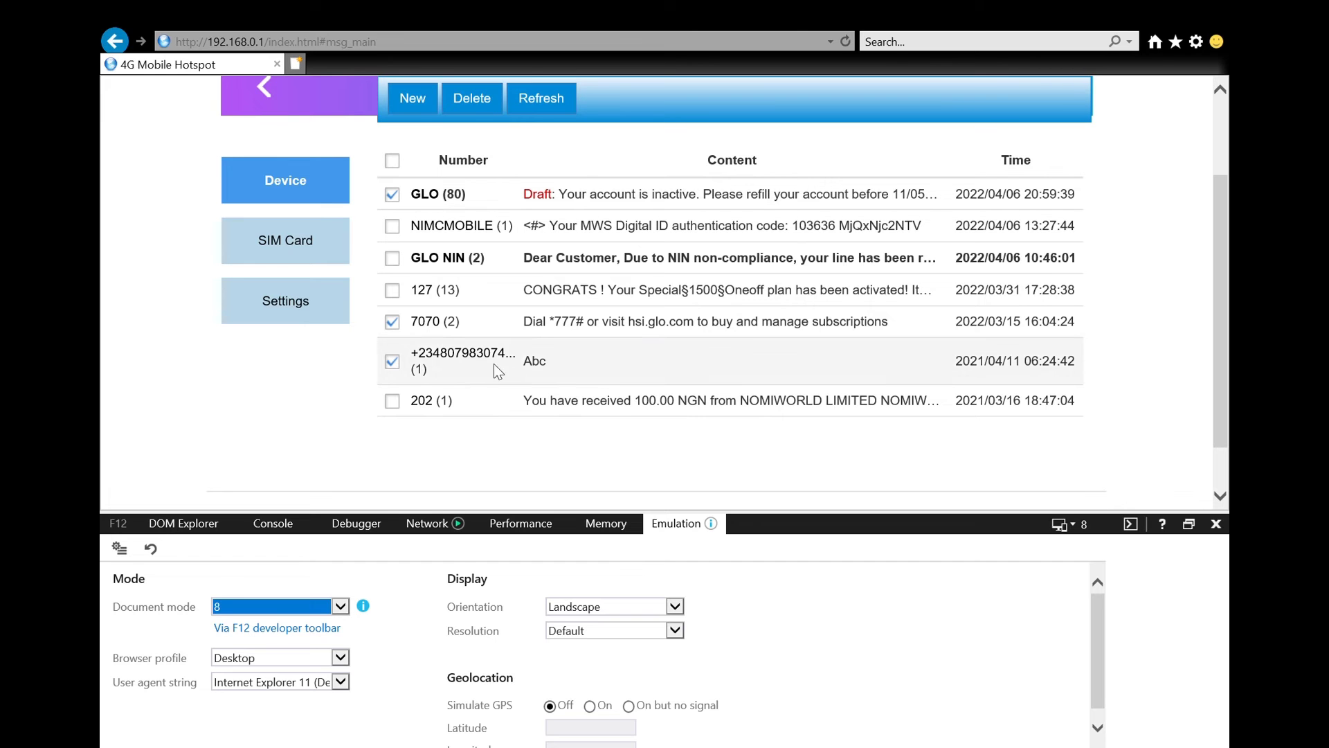
scroll(553, 371, up, 2)
scroll(554, 371, up, 2)
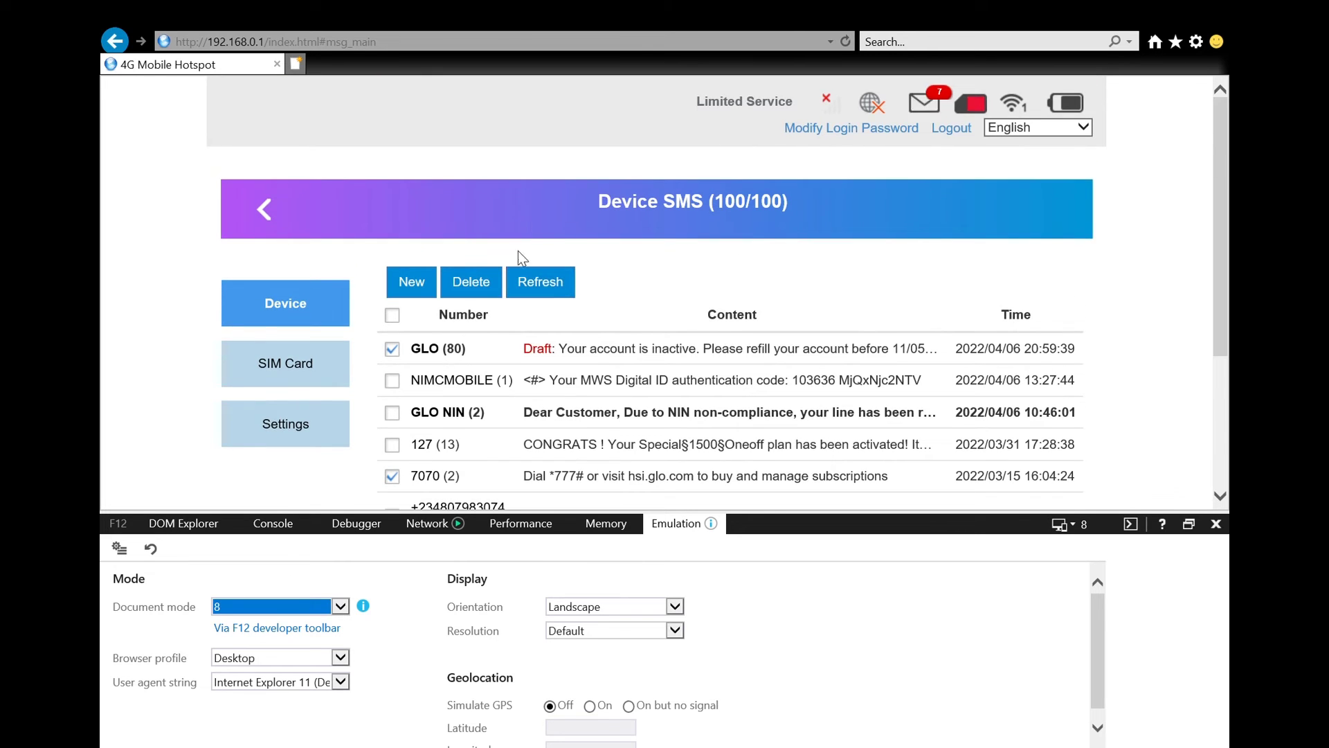
scroll(519, 260, down, 1)
click(481, 220)
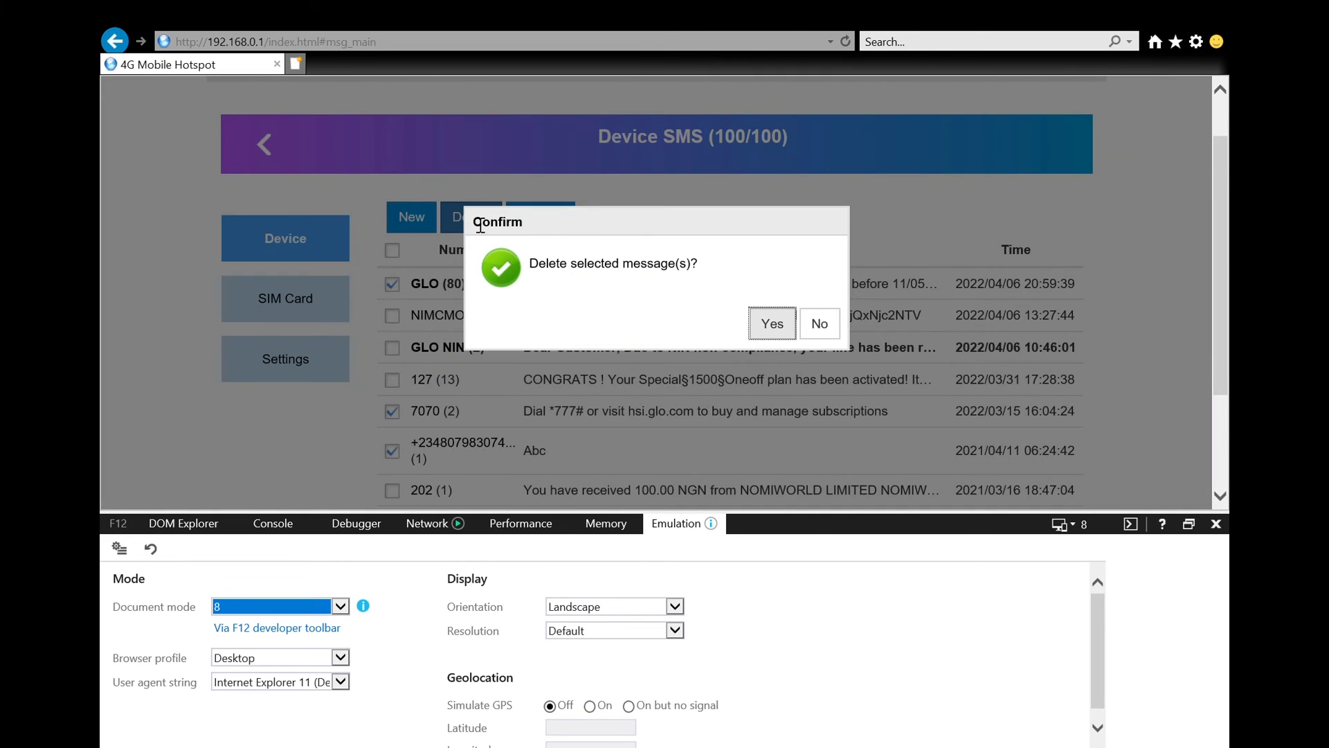
click(770, 324)
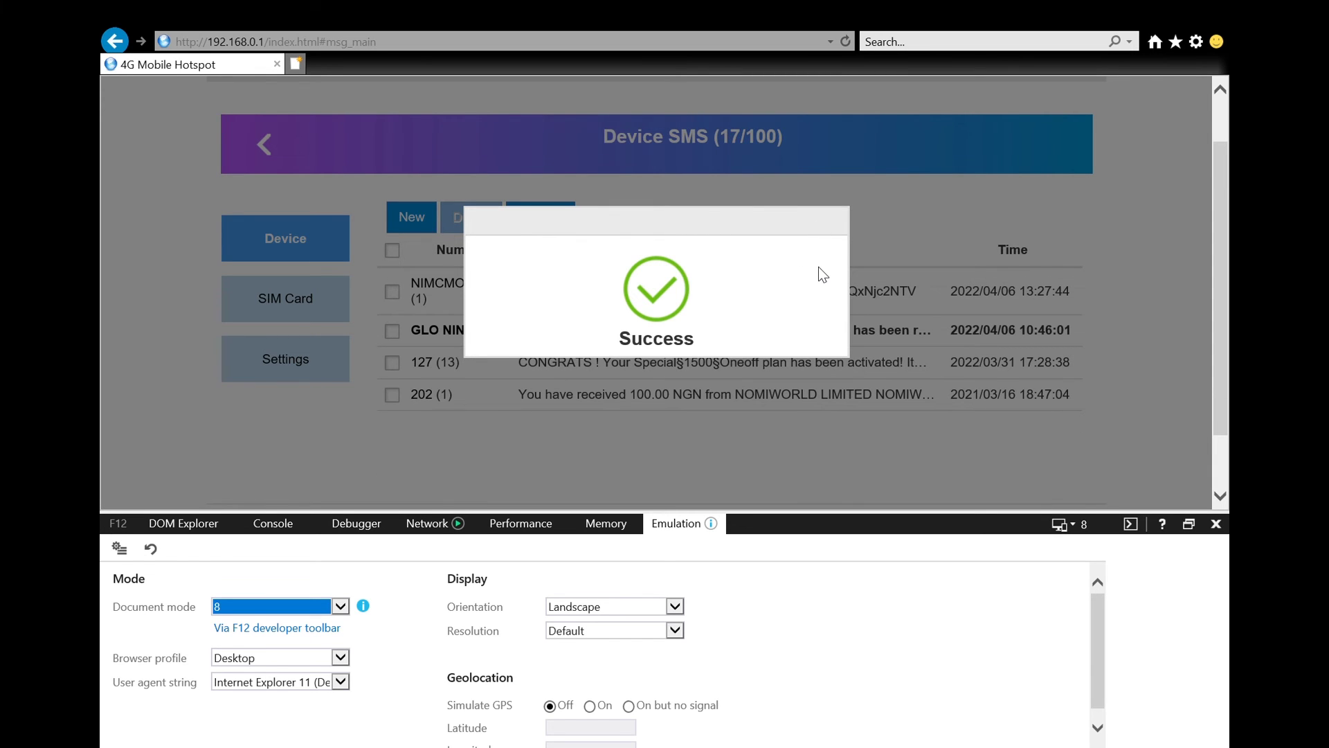
scroll(622, 250, up, 1)
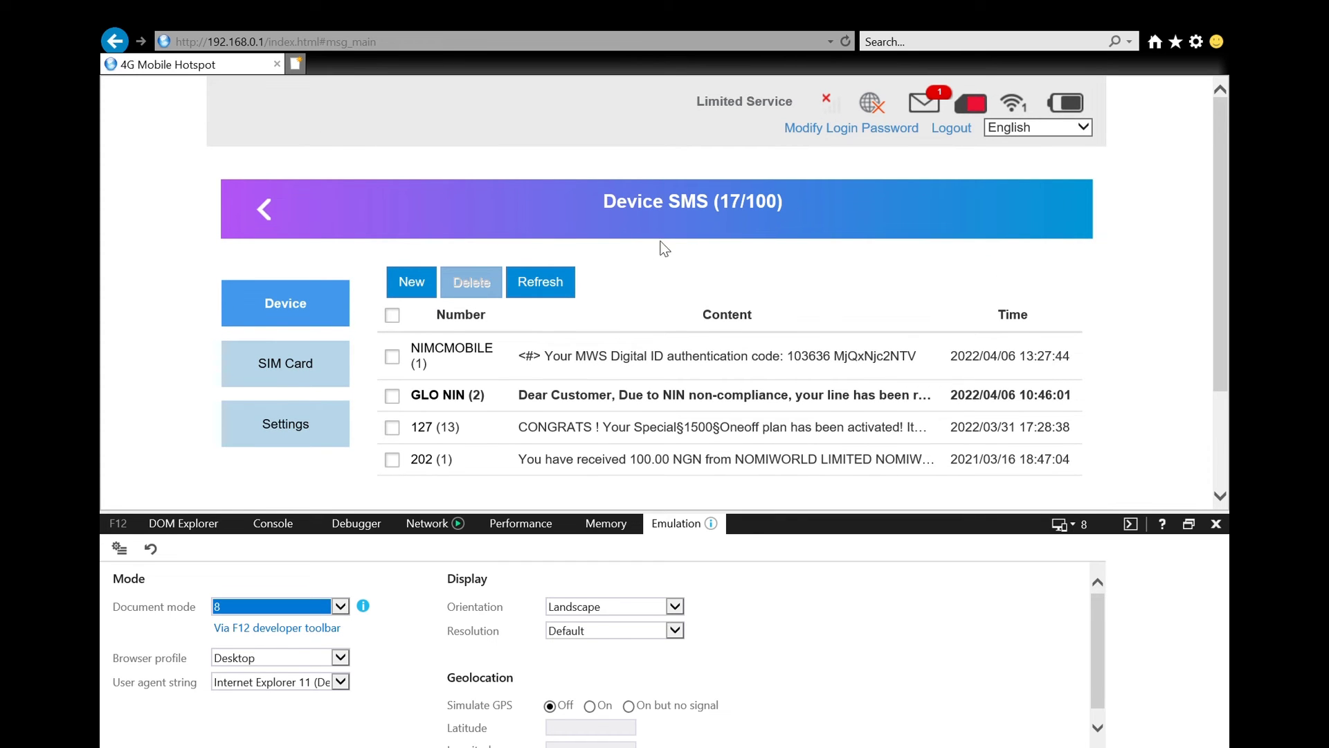
Refresh the Device SMS list and dashboard page, then close the developer tools to restore document mode 11.
click(550, 284)
click(846, 42)
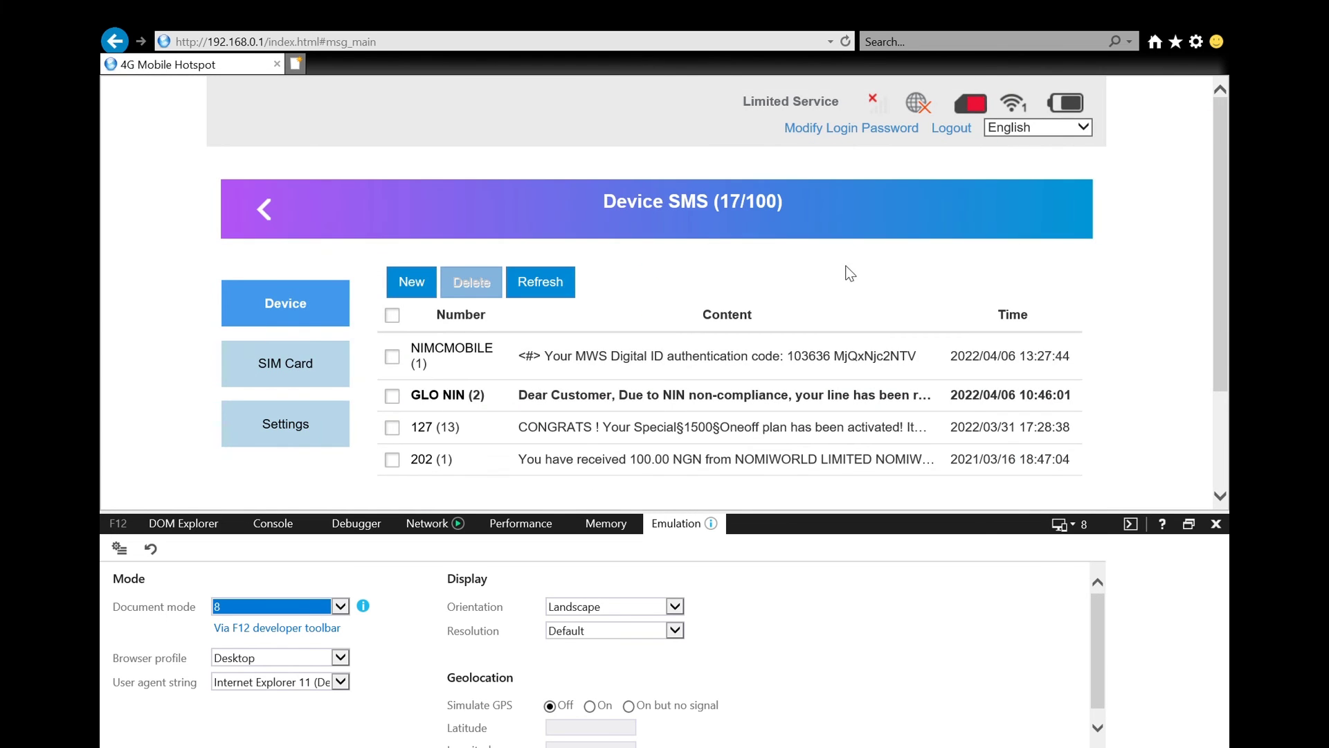
click(1216, 524)
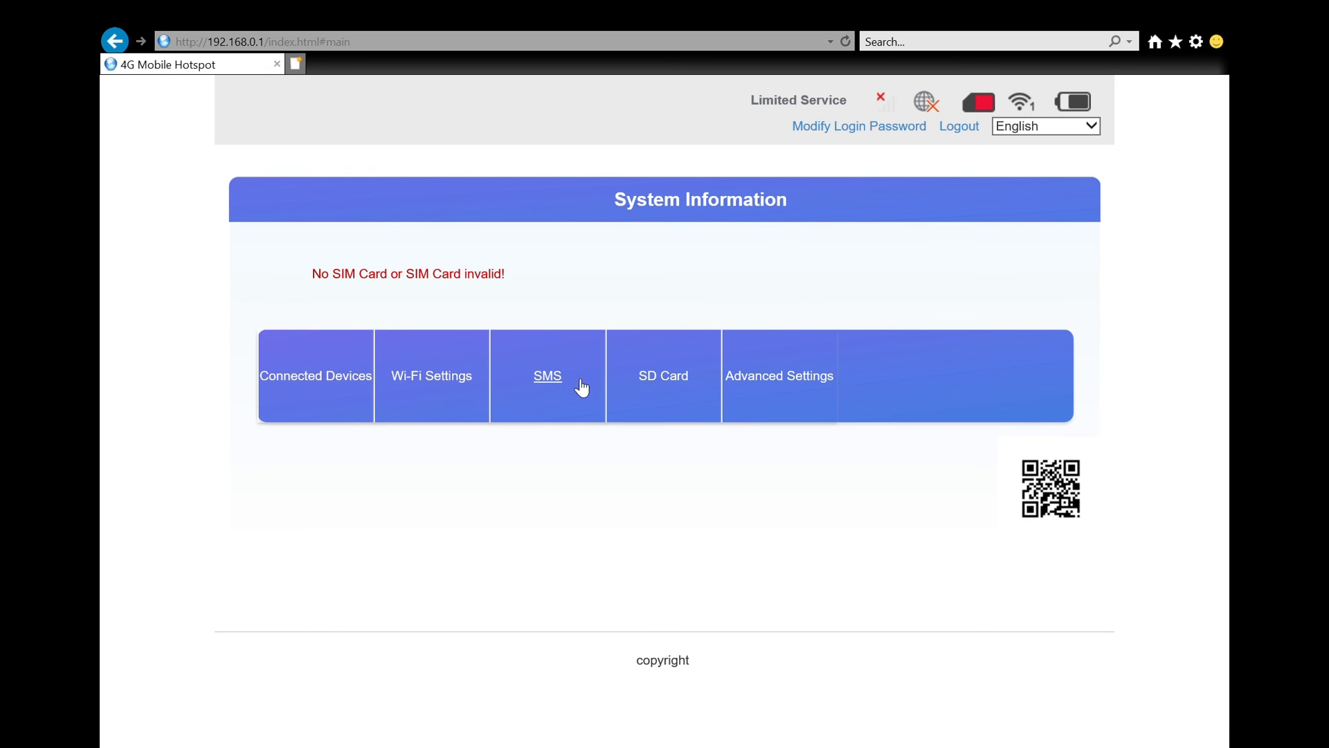
Check the SIM Card messages, go back, and reopen SMS to confirm Device SMS reads 0/100.
click(547, 380)
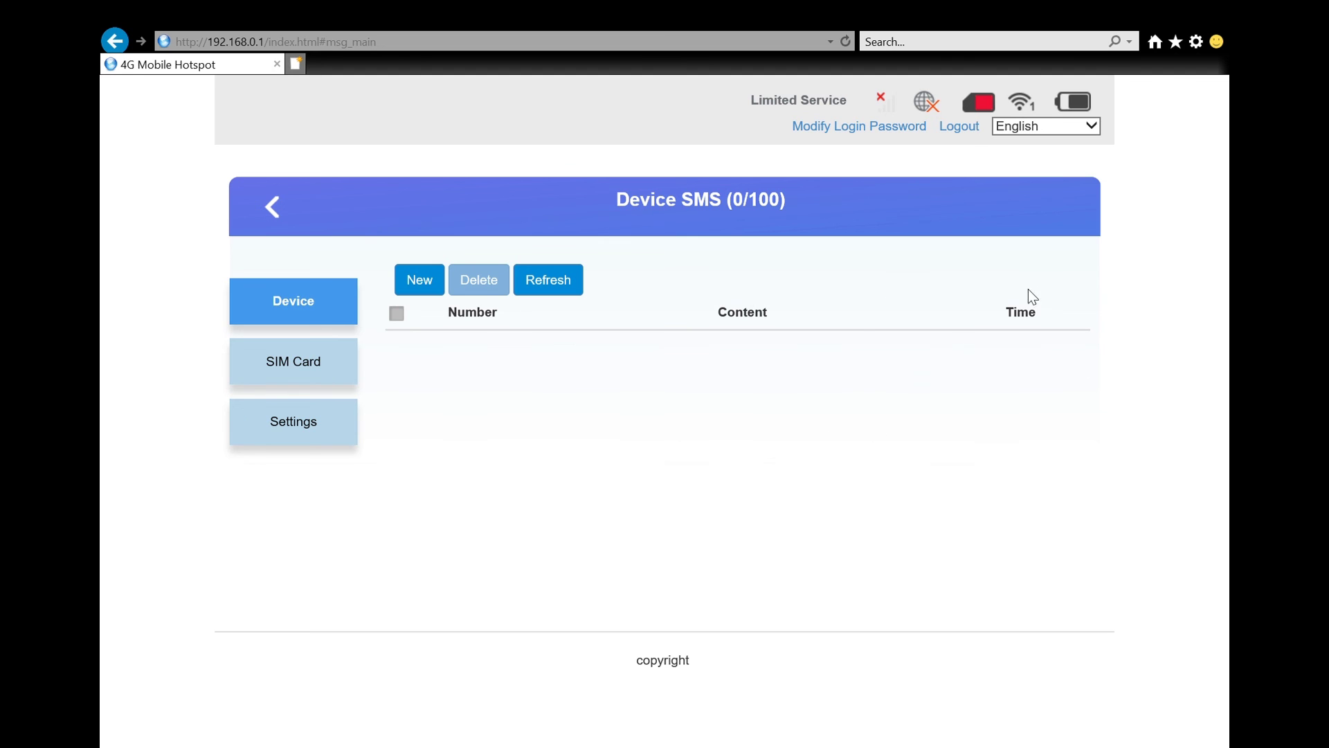
click(338, 364)
click(272, 206)
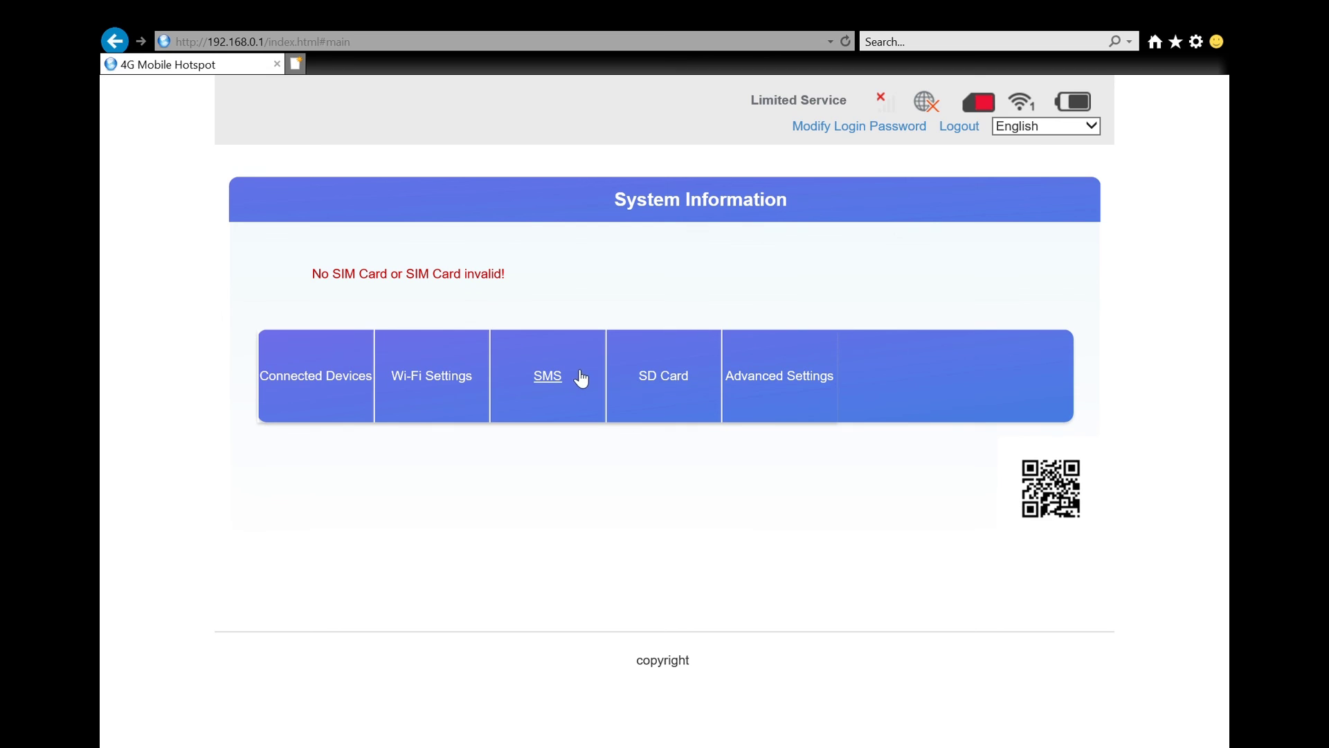
click(558, 382)
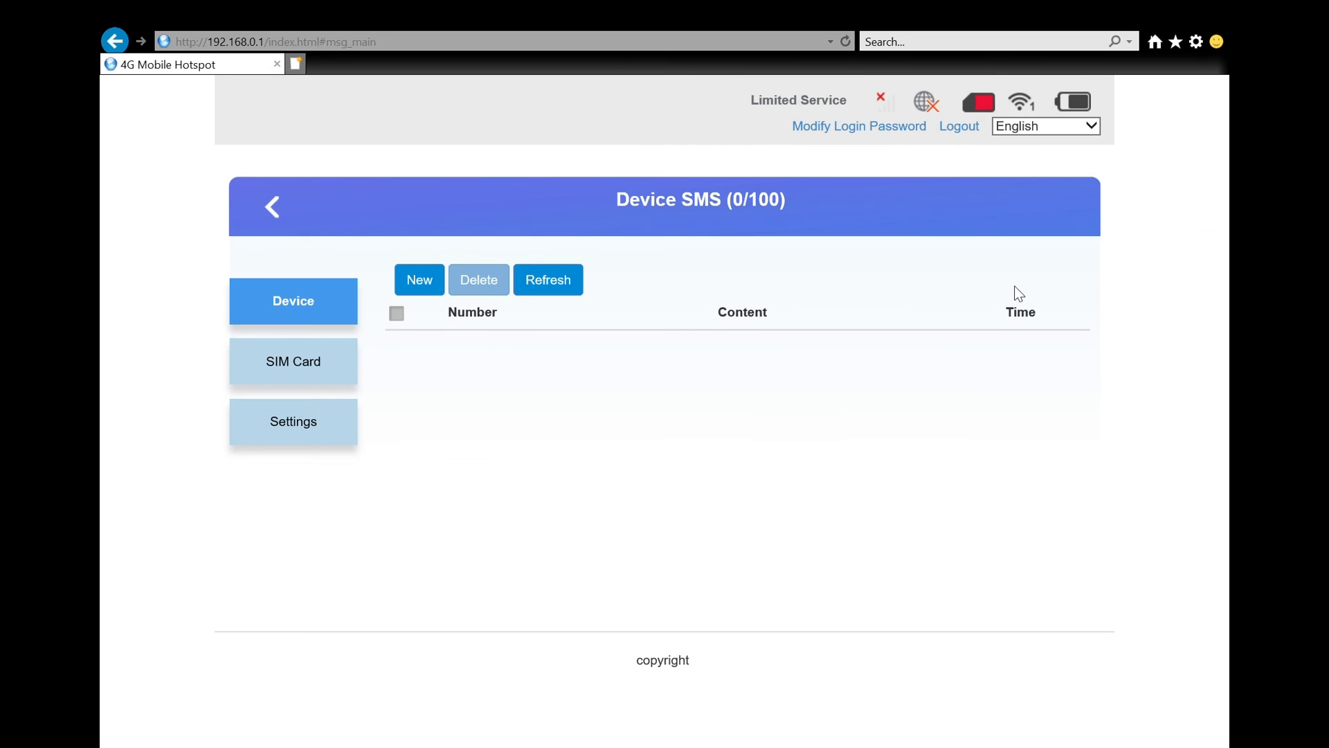